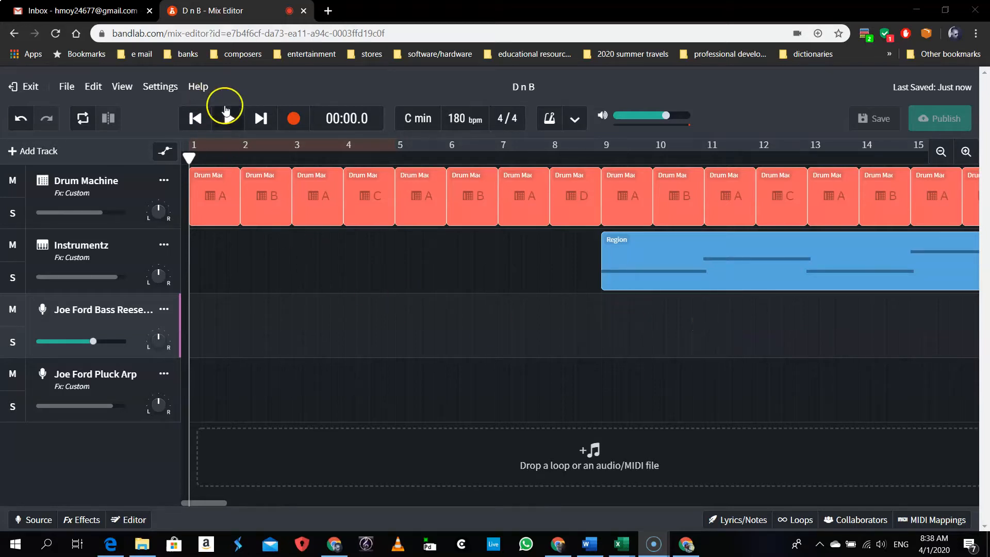
# Play the D n B project from the beginning to past its end, and return the playhead to the start.
pyautogui.click(229, 120)
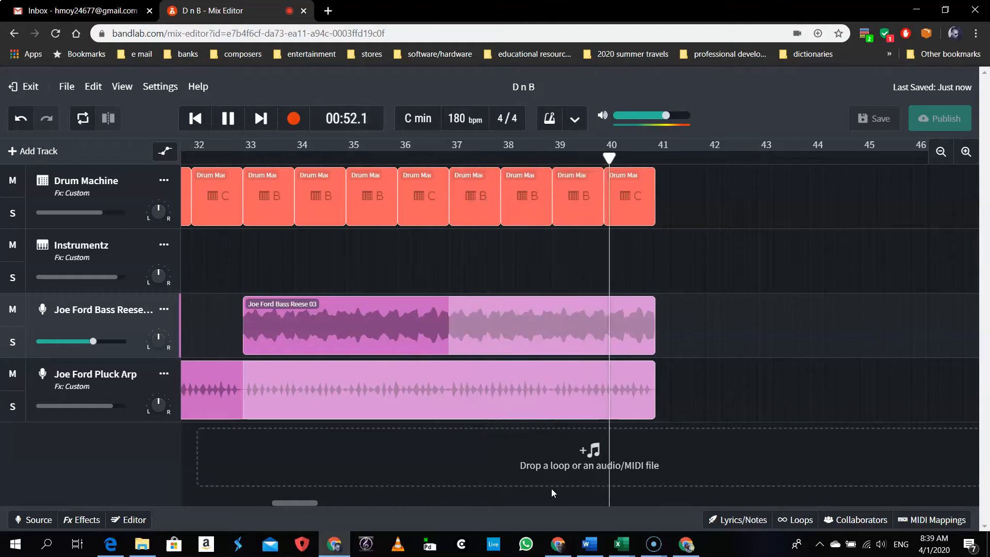
pyautogui.click(224, 118)
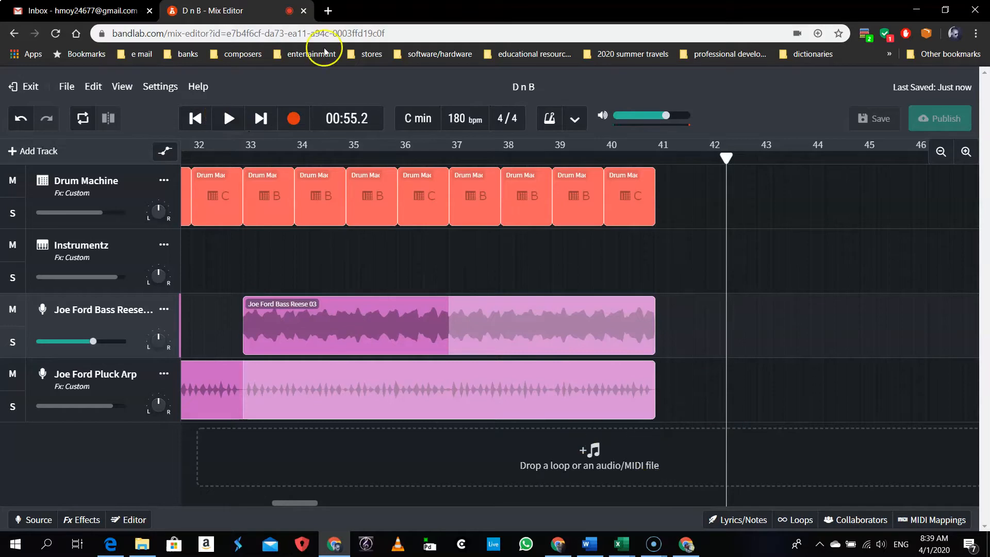
pyautogui.click(195, 118)
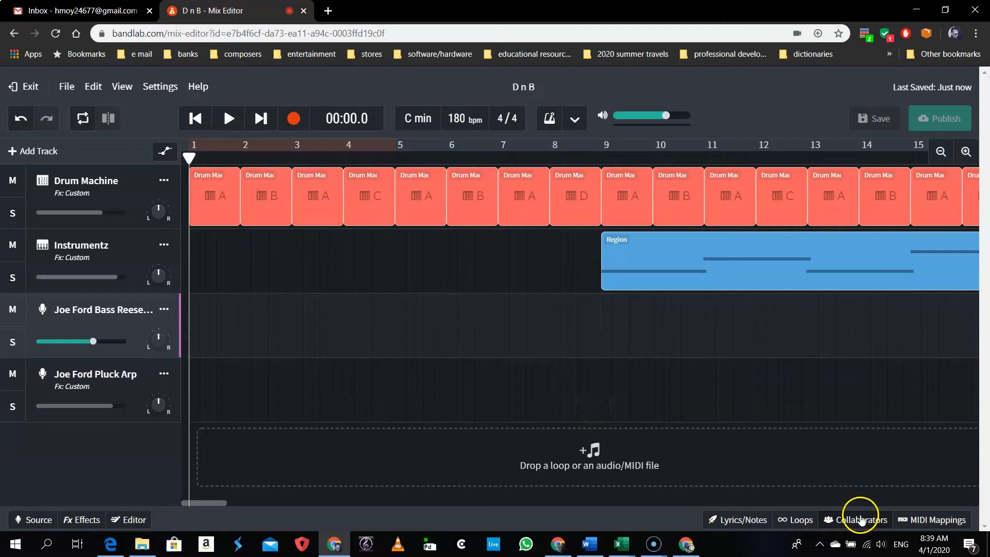
# Browse the loop packs and open the Joe Ford Drum 'n' Bass pack.
pyautogui.click(789, 520)
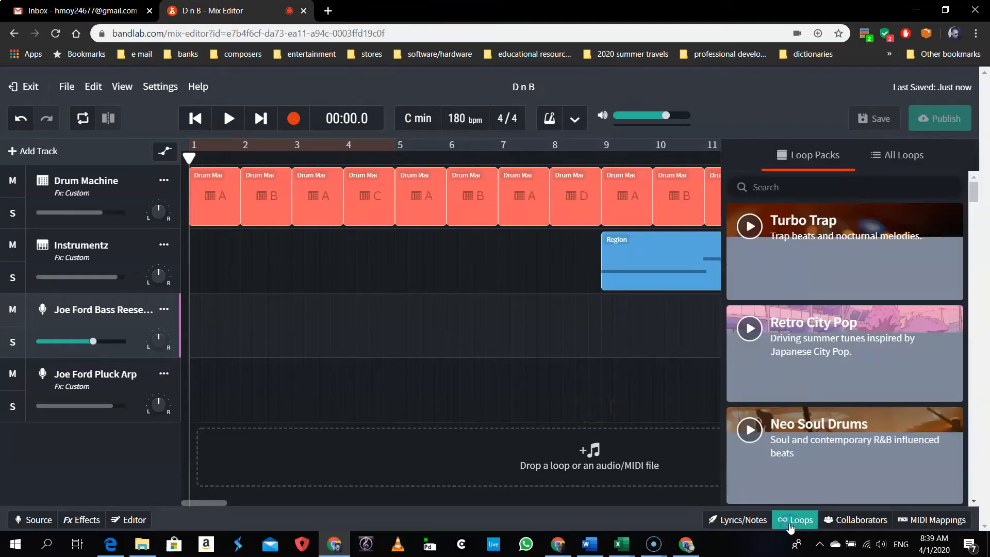
pyautogui.scroll(-4, 838, 411)
pyautogui.scroll(-8, 837, 411)
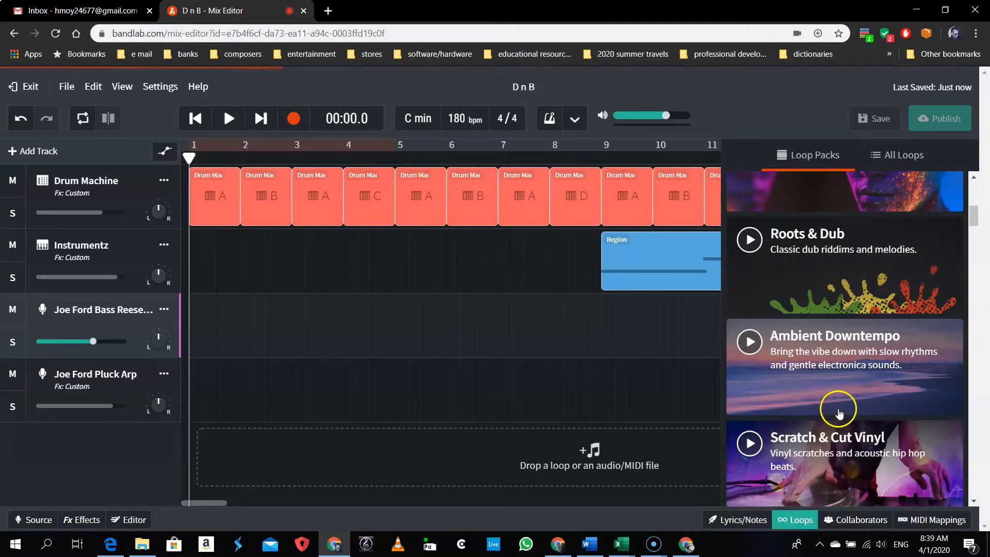
pyautogui.click(843, 399)
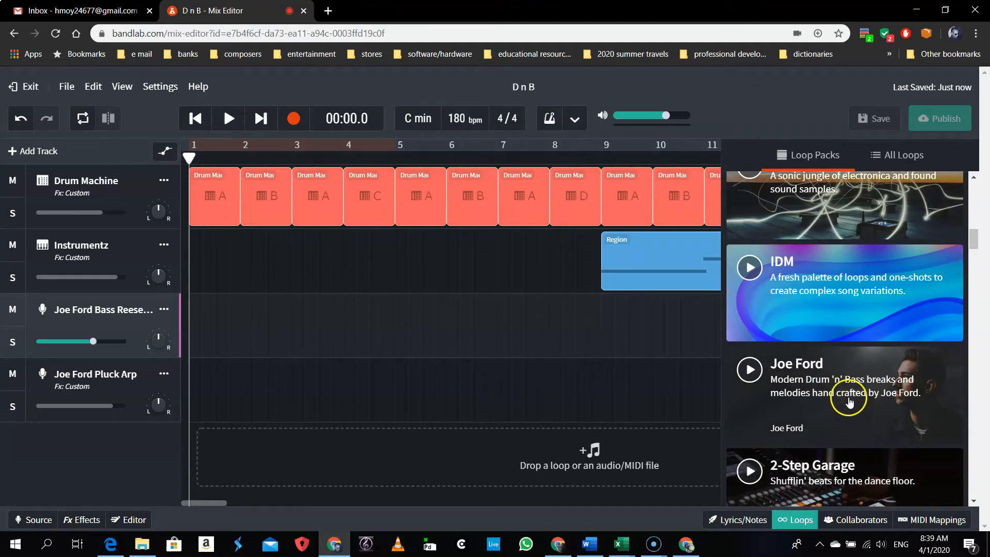
pyautogui.click(849, 401)
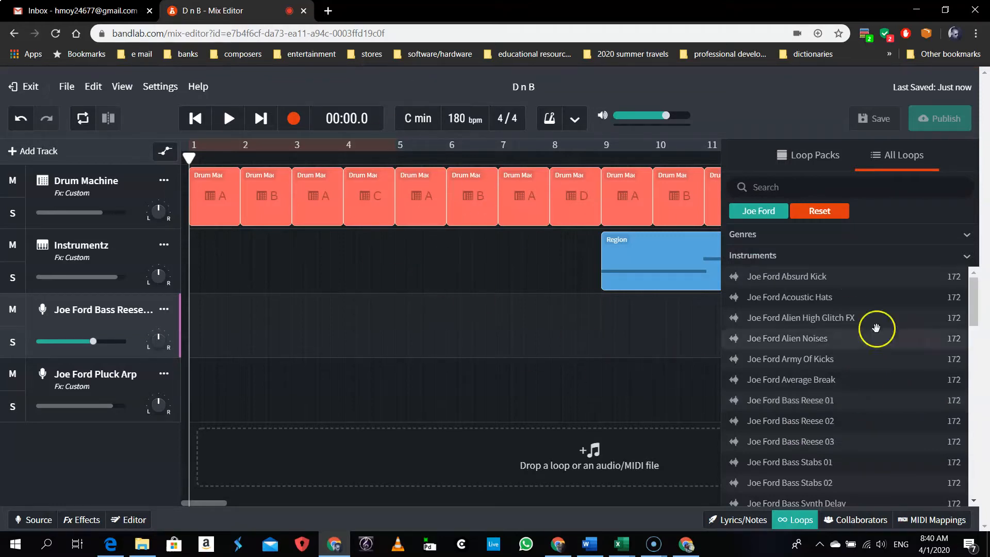
# Find the Joe Ford Messed Up Flutes loop in the pack and preview it.
pyautogui.scroll(-10, 843, 420)
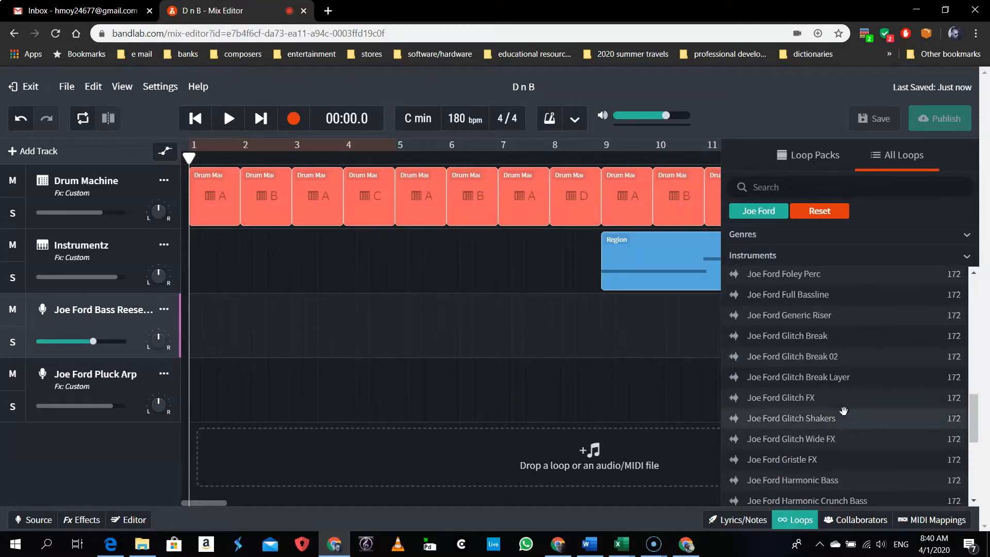
pyautogui.scroll(3, 852, 439)
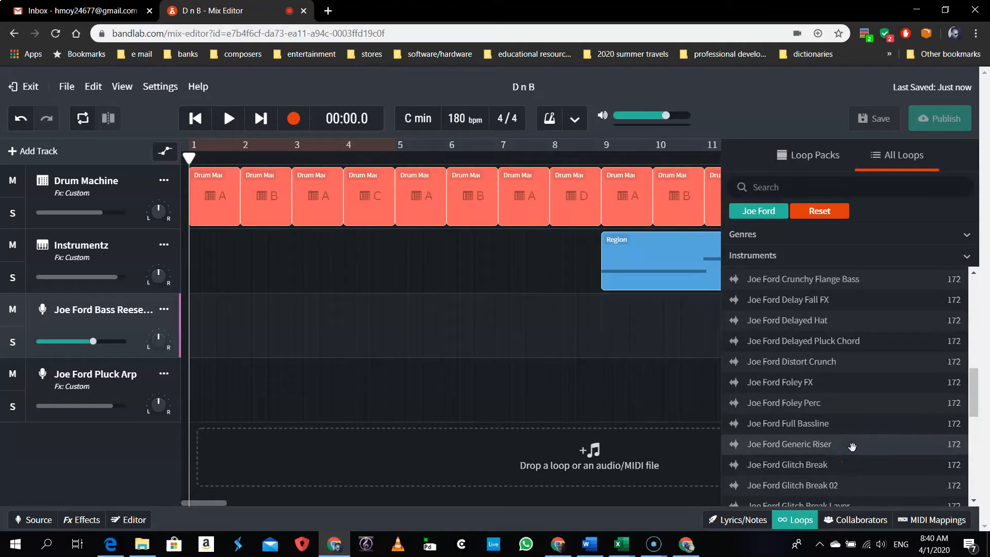
pyautogui.scroll(-7, 852, 446)
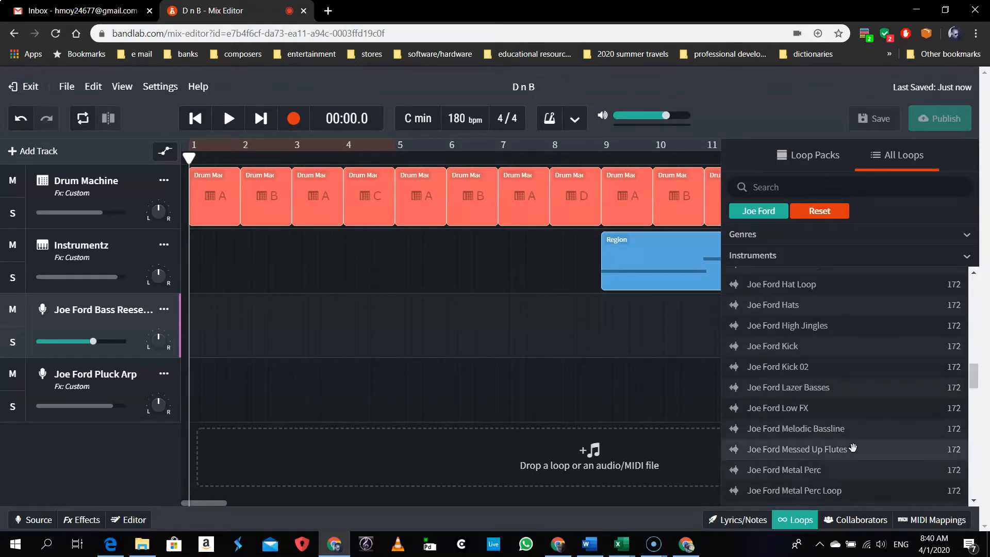
pyautogui.click(819, 453)
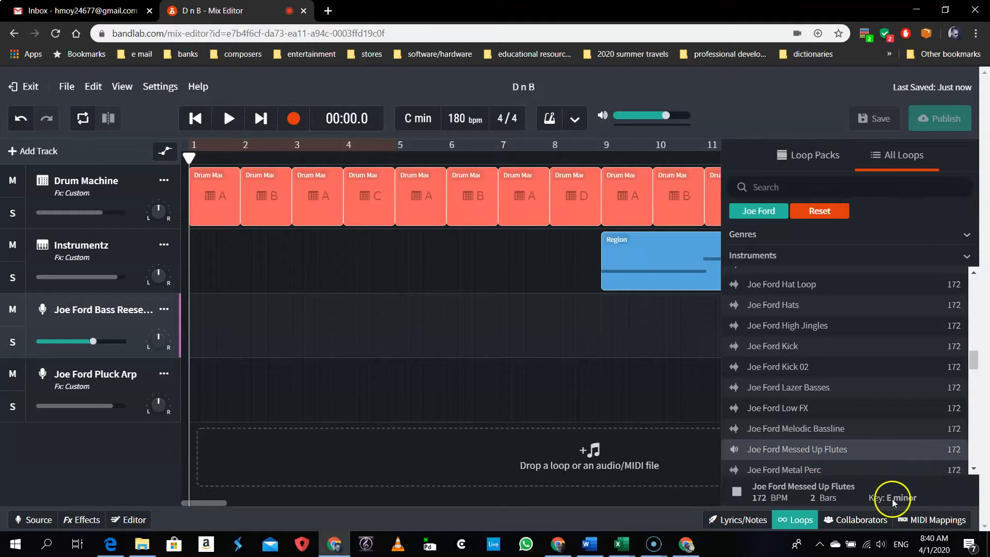
pyautogui.click(735, 494)
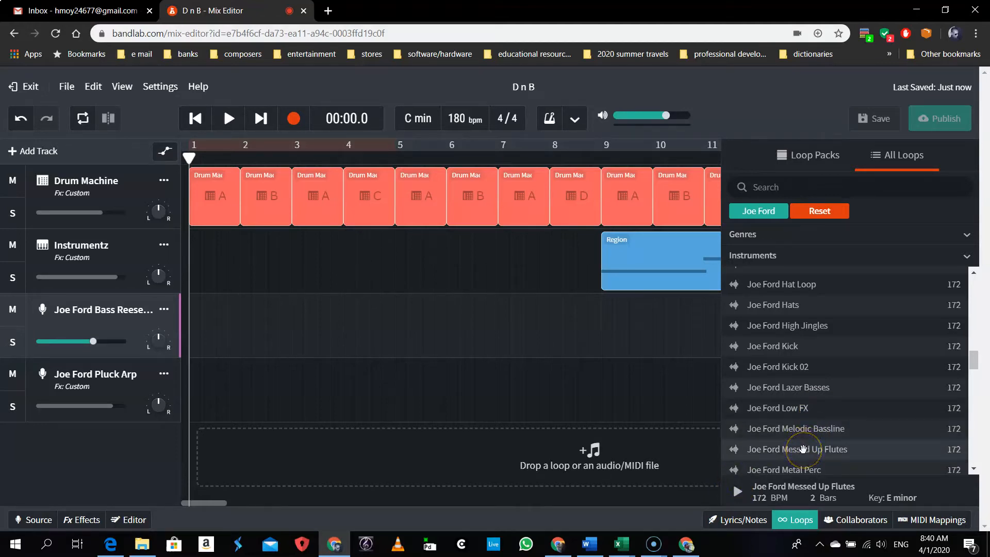
# Add the Joe Ford Messed Up Flutes loop as a new track at about bar 6 and close the loop browser.
pyautogui.moveTo(802, 449); pyautogui.dragTo(460, 464)
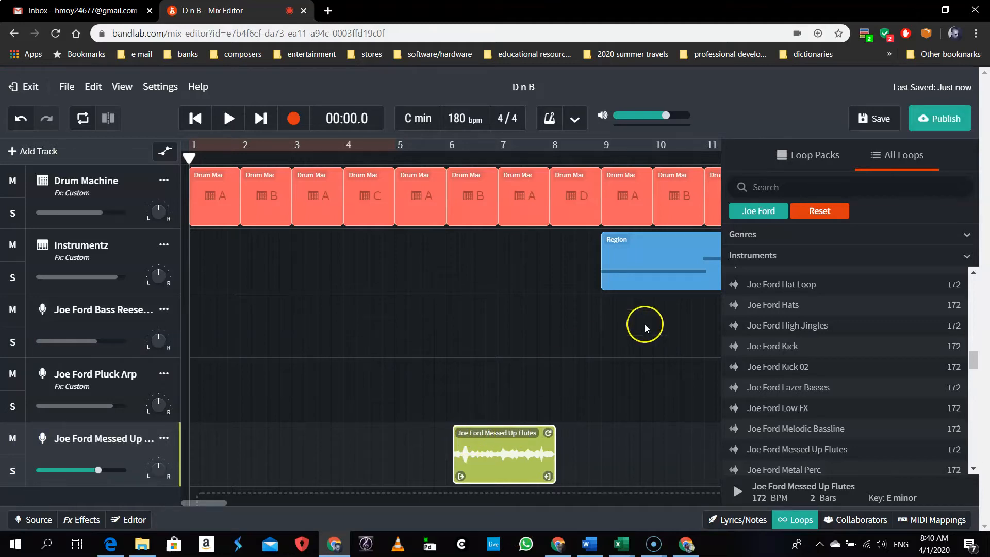
pyautogui.click(793, 520)
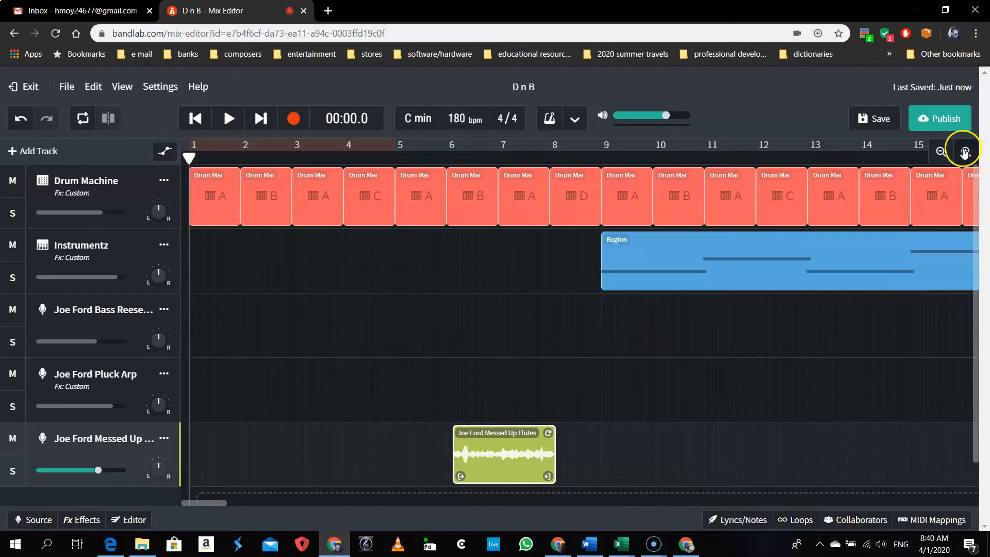
# Move the Messed Up Flutes region so it starts exactly at bar 7.
pyautogui.click(965, 152)
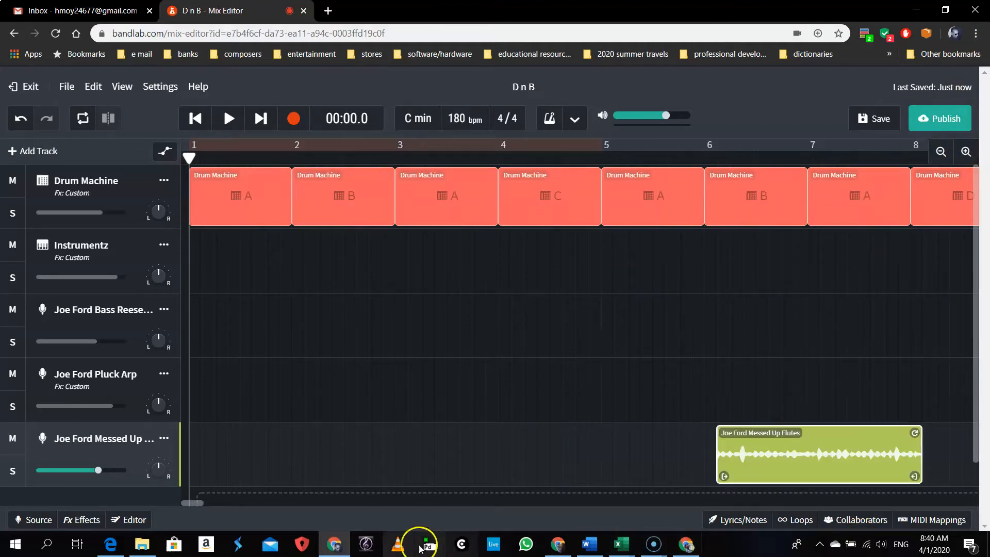
pyautogui.moveTo(190, 503); pyautogui.dragTo(207, 504)
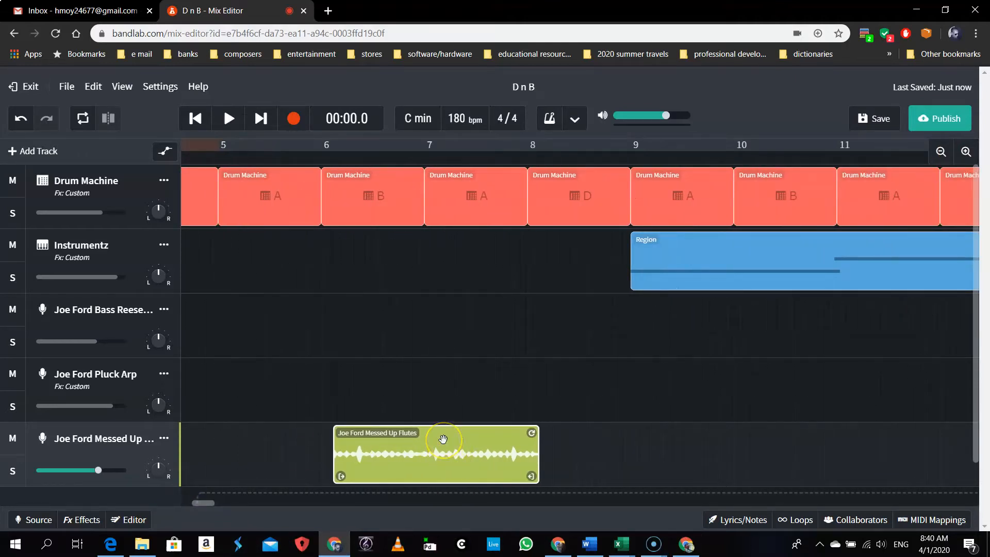
pyautogui.moveTo(443, 438); pyautogui.dragTo(533, 442)
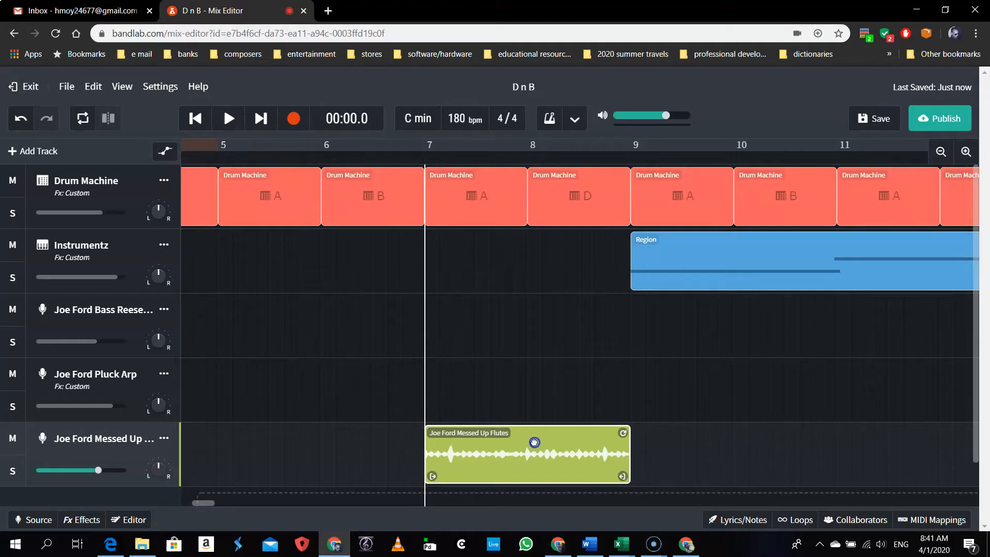
# Shift the Messed Up Flutes region slightly before and after the bar 7 line, and realign it to bar 7.
pyautogui.moveTo(532, 441); pyautogui.dragTo(522, 441)
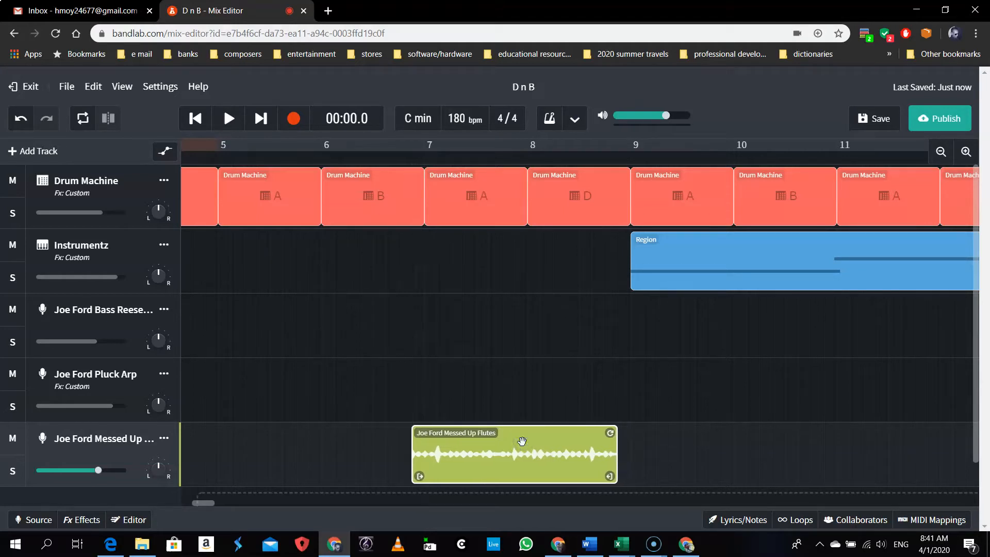
pyautogui.moveTo(522, 442); pyautogui.dragTo(548, 444)
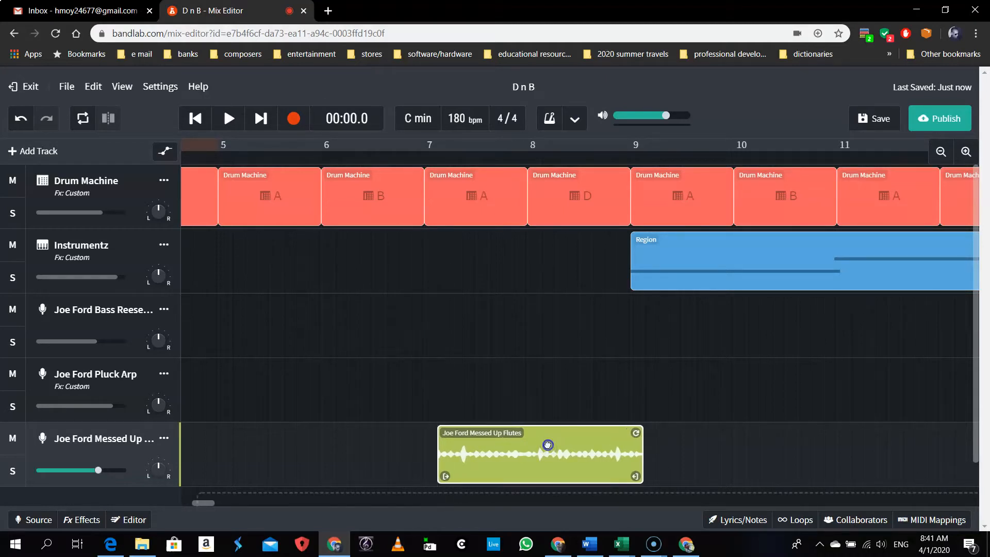
pyautogui.moveTo(544, 444); pyautogui.dragTo(537, 444)
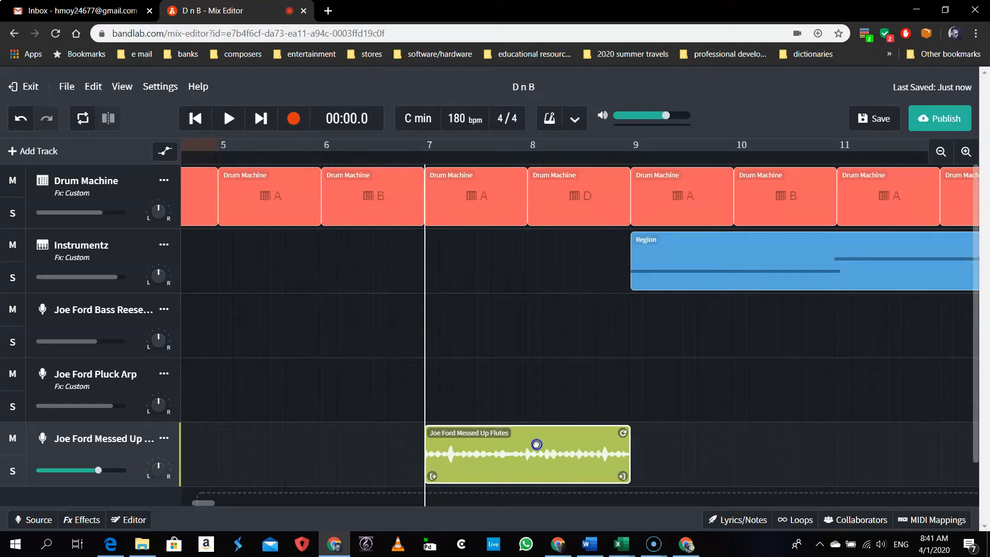
pyautogui.moveTo(534, 443); pyautogui.dragTo(523, 443)
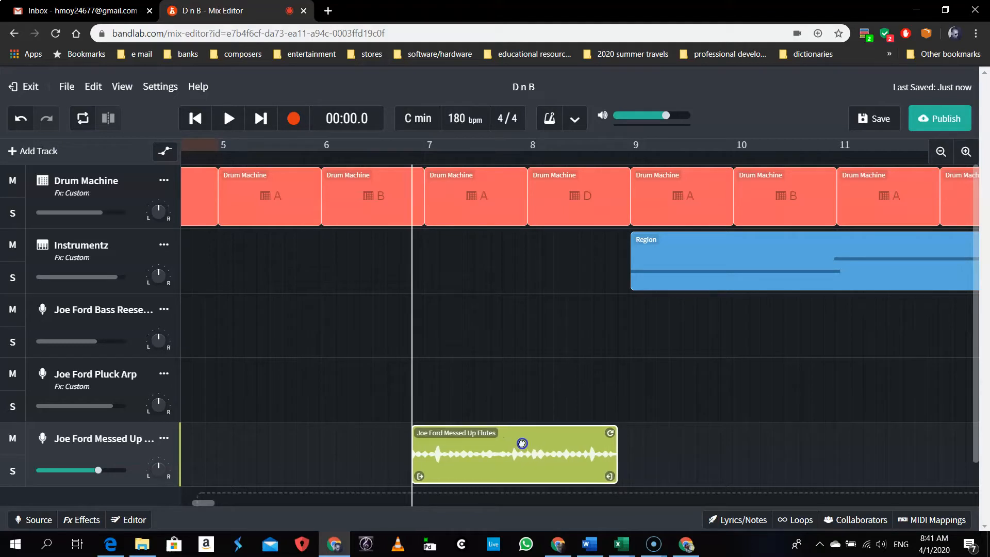
pyautogui.moveTo(523, 443)
pyautogui.mouseDown()
pyautogui.moveTo(539, 444)
pyautogui.moveTo(528, 442)
pyautogui.mouseUp()
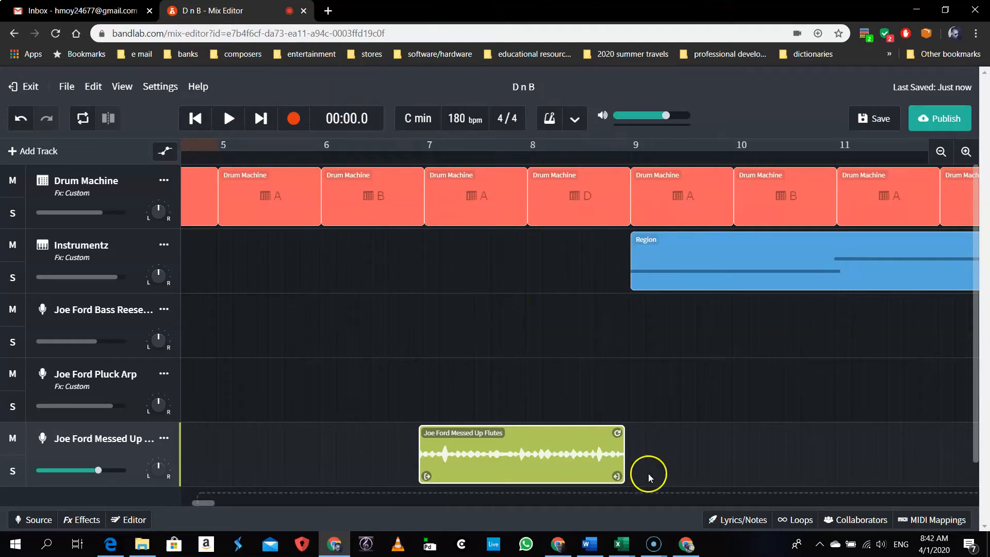
pyautogui.moveTo(573, 442); pyautogui.dragTo(579, 443)
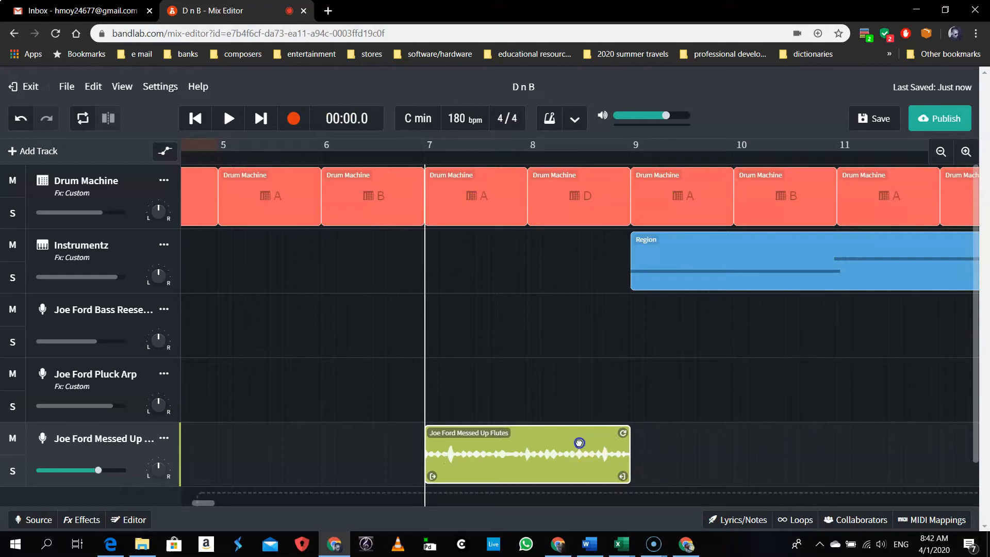
# Move the Messed Up Flutes region to start at bar 5 and audition it while raising its track volume to +4.9 dB.
pyautogui.moveTo(579, 441); pyautogui.dragTo(372, 427)
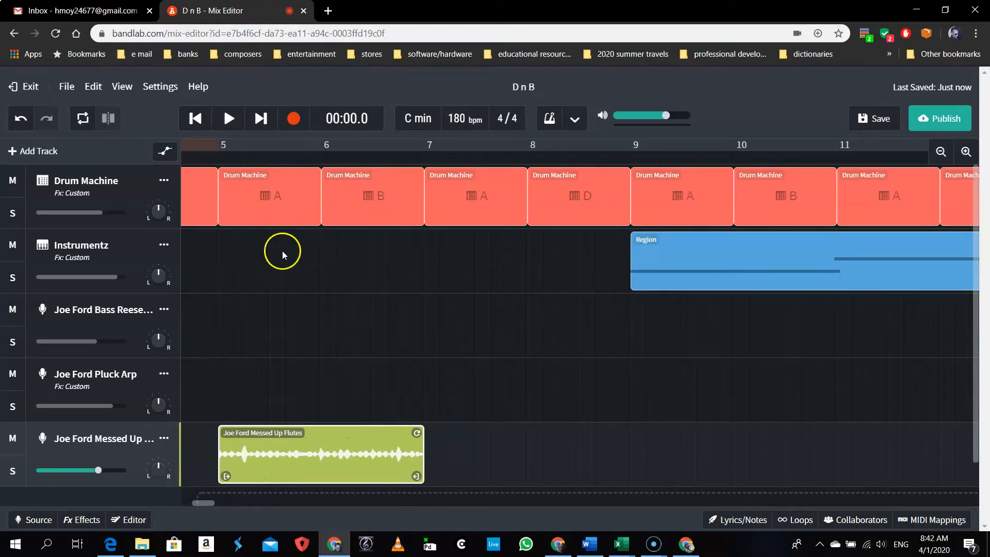
pyautogui.click(199, 155)
pyautogui.click(228, 118)
pyautogui.moveTo(98, 470); pyautogui.dragTo(118, 470)
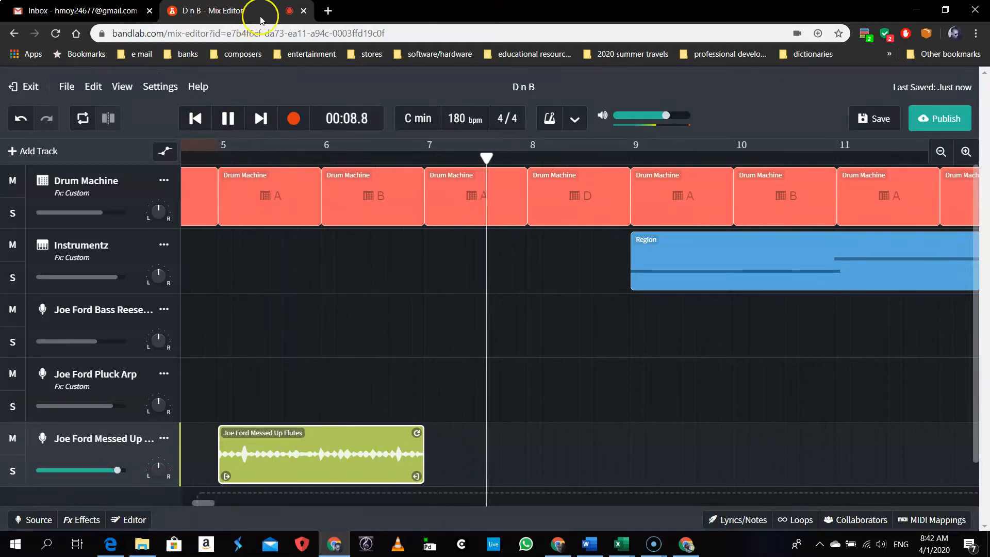
pyautogui.click(227, 118)
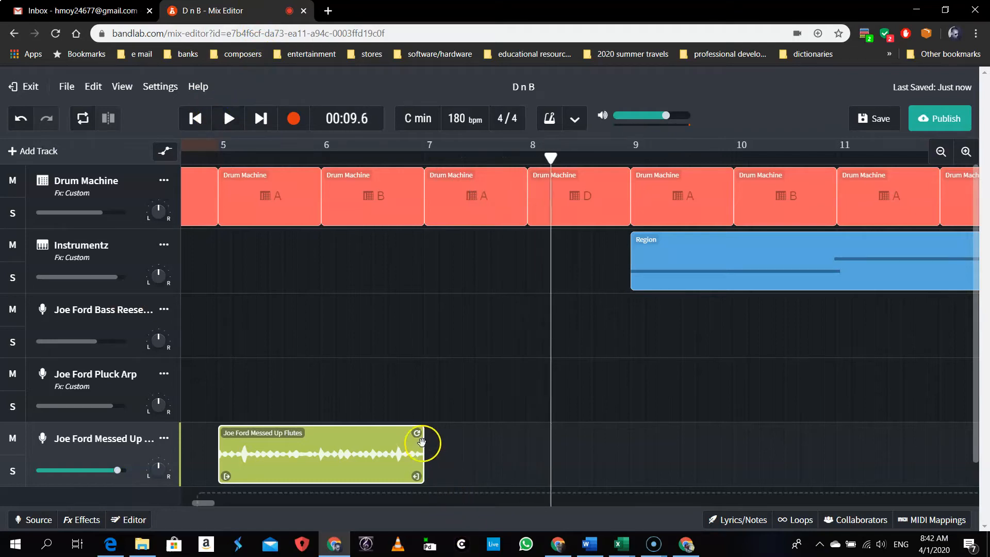
# Extend the looped flutes region to the start of bar 9 and play it from just before bar 5 with its track volume raised slightly further.
pyautogui.moveTo(419, 434); pyautogui.dragTo(623, 437)
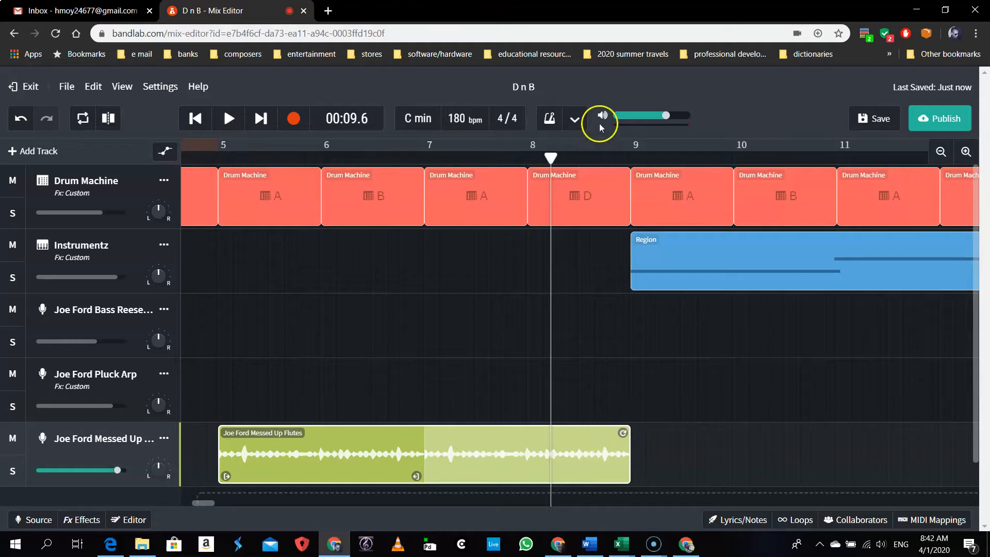
pyautogui.moveTo(550, 158); pyautogui.dragTo(198, 176)
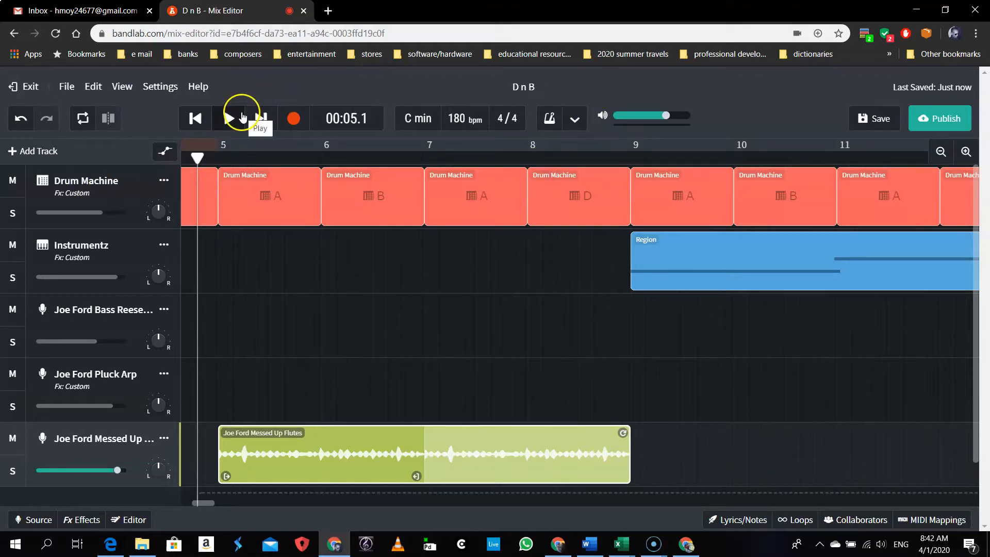
pyautogui.moveTo(119, 471)
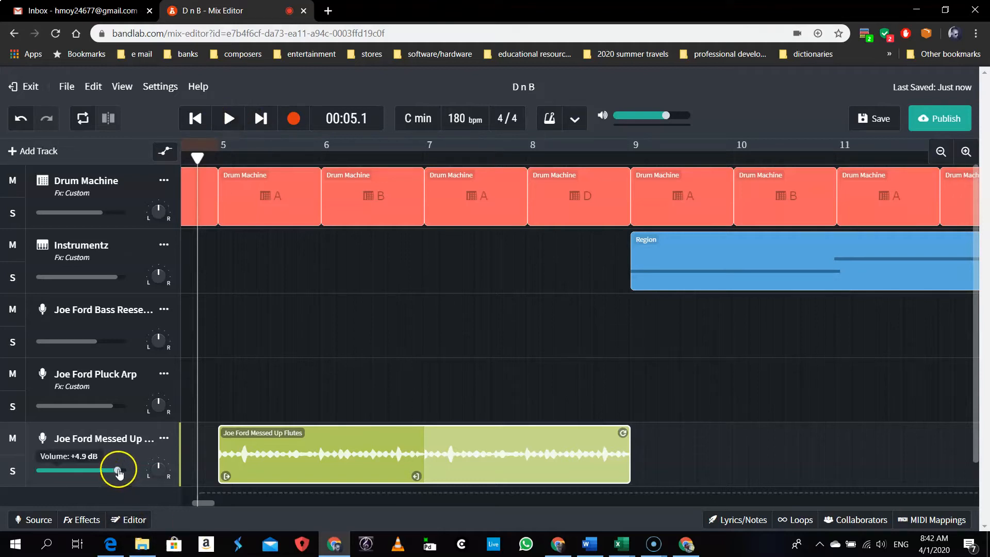
pyautogui.click(227, 119)
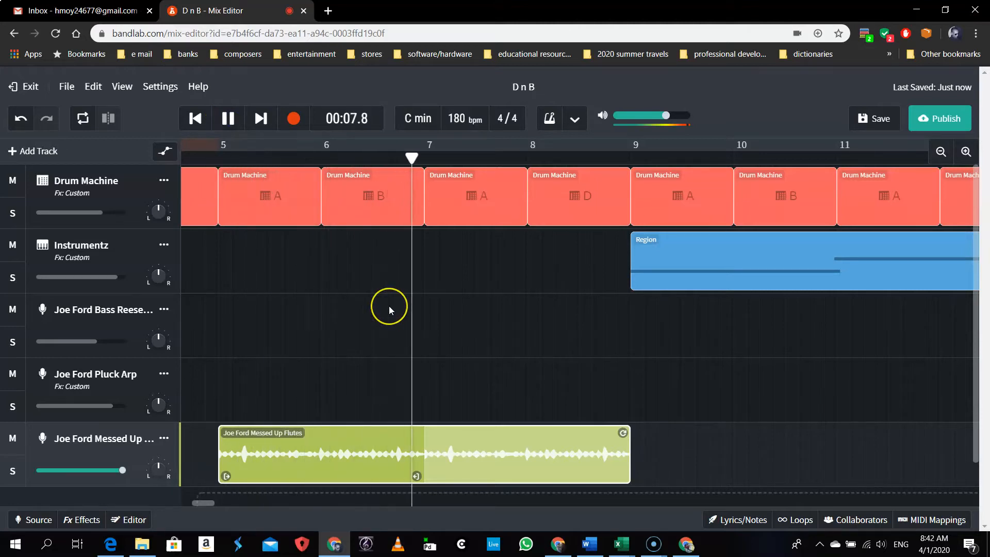
pyautogui.click(230, 119)
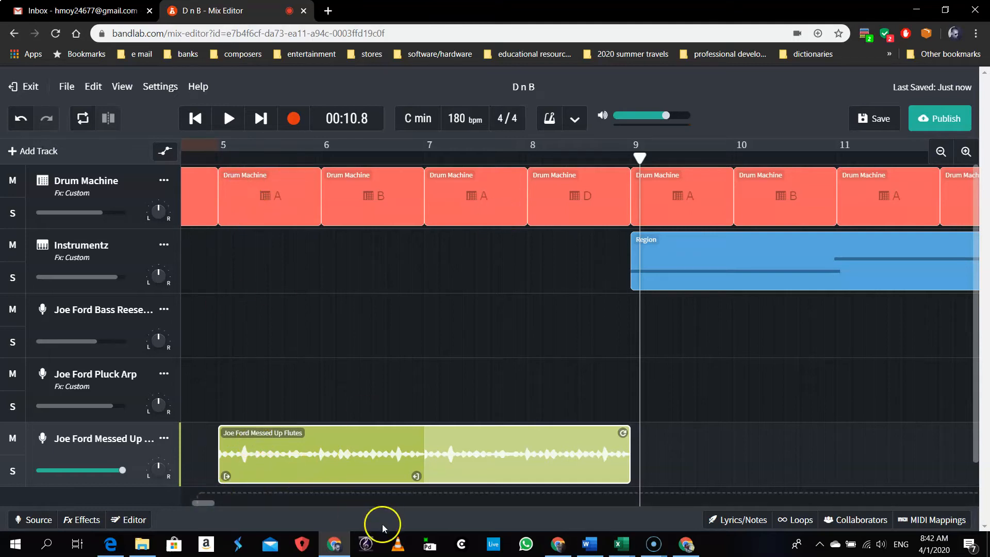
# Shift the looped flutes region slightly ahead of the bar 5 line and play the misaligned section from just before it.
pyautogui.moveTo(358, 444); pyautogui.dragTo(351, 443)
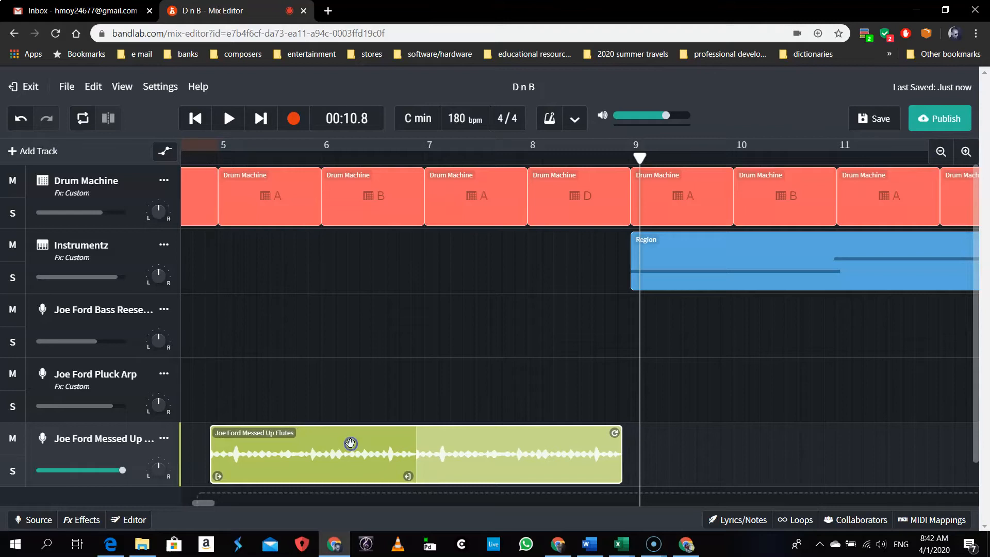
pyautogui.click(188, 158)
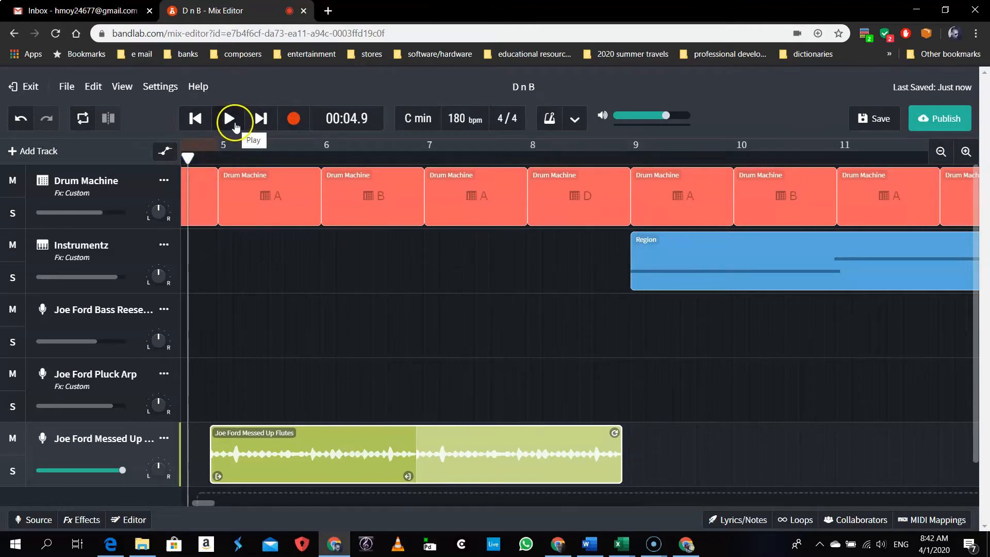
pyautogui.click(229, 119)
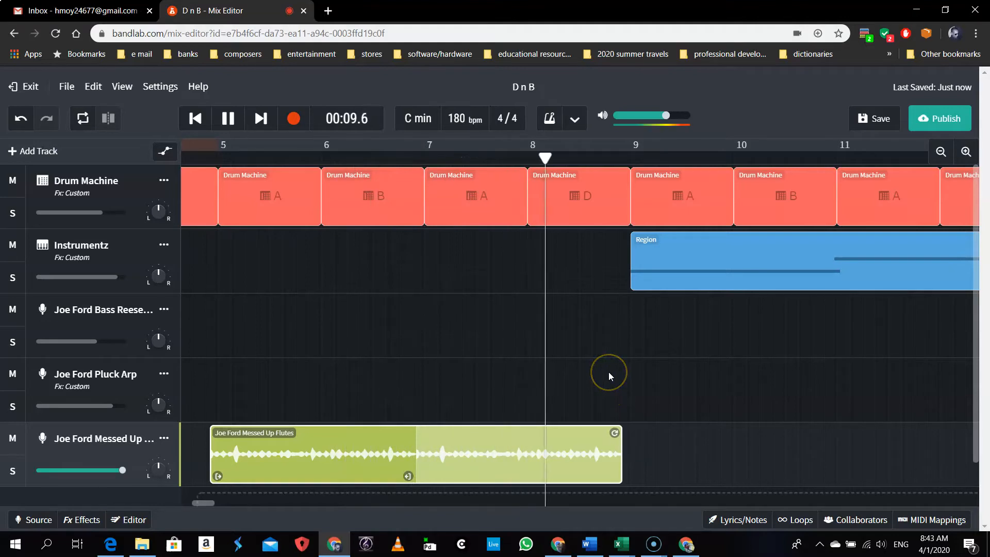
pyautogui.press('space')
pyautogui.click(521, 252)
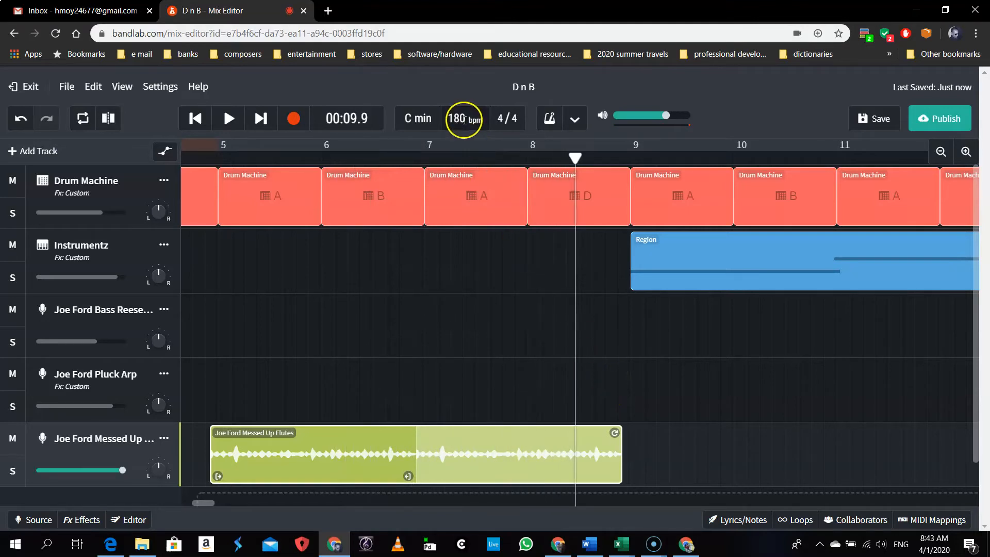
# Set the project tempo to 80 bpm and adjust the existing audio regions to the new tempo.
pyautogui.moveTo(459, 118); pyautogui.dragTo(485, 335)
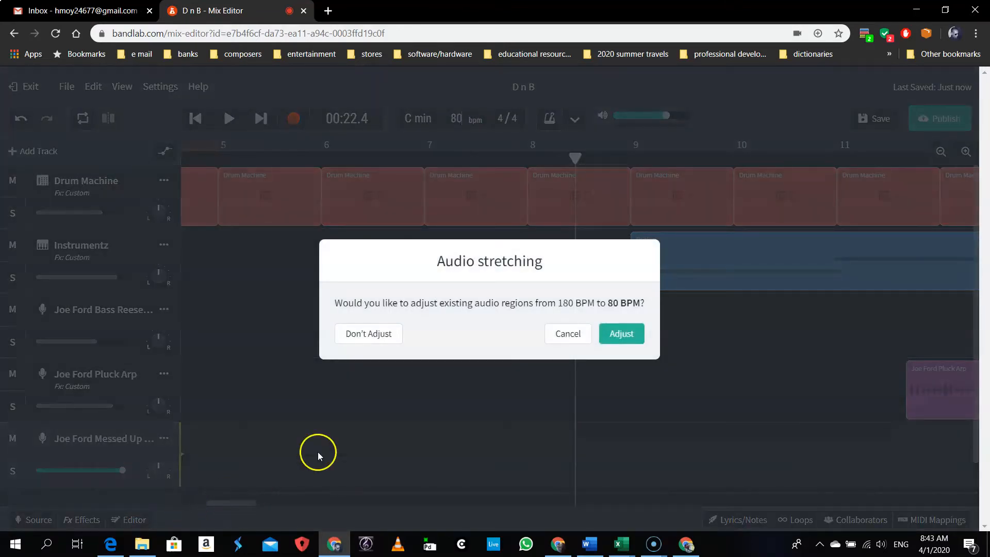
pyautogui.click(621, 334)
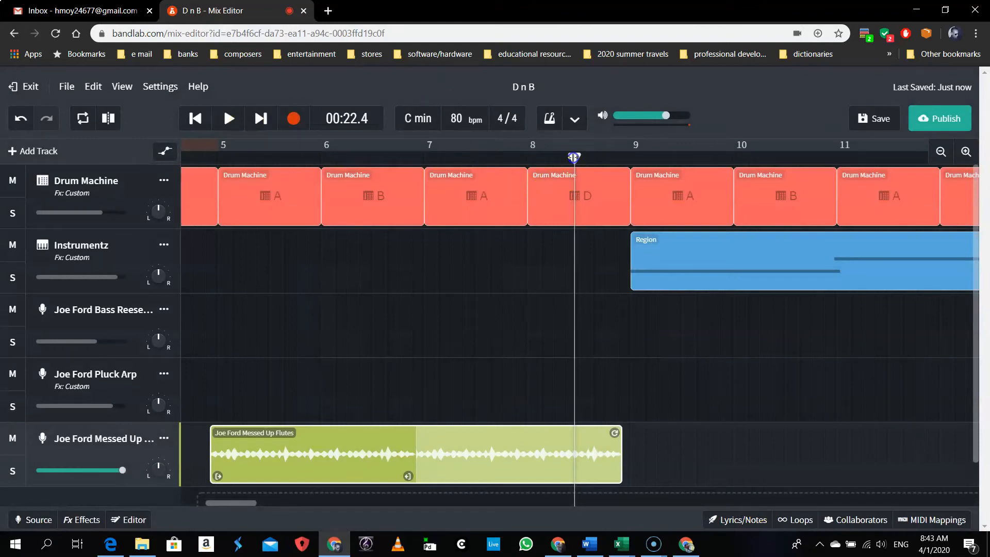
# Align the looped Messed Up Flutes region with the bar 5 line and play the section from just before it.
pyautogui.moveTo(573, 158); pyautogui.dragTo(196, 157)
pyautogui.click(232, 118)
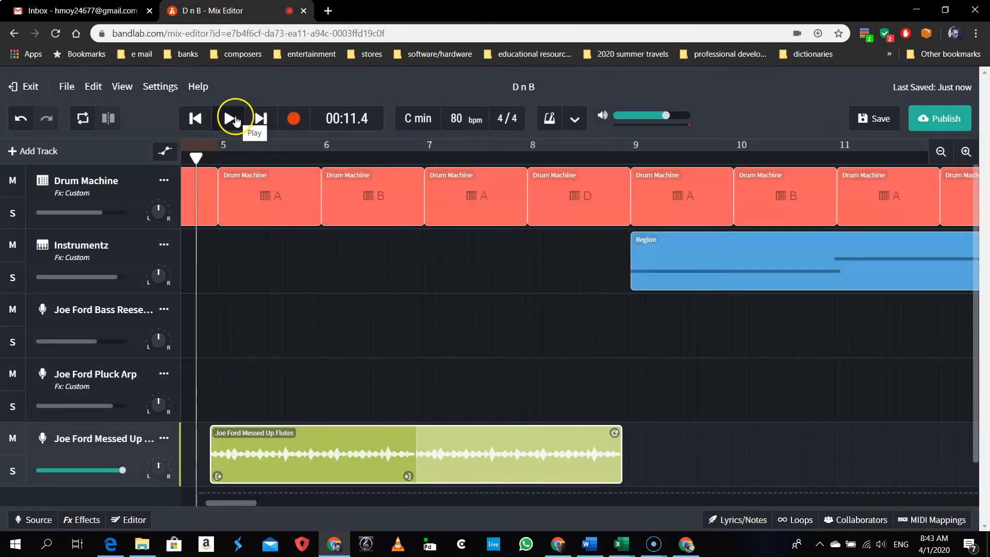
pyautogui.click(223, 400)
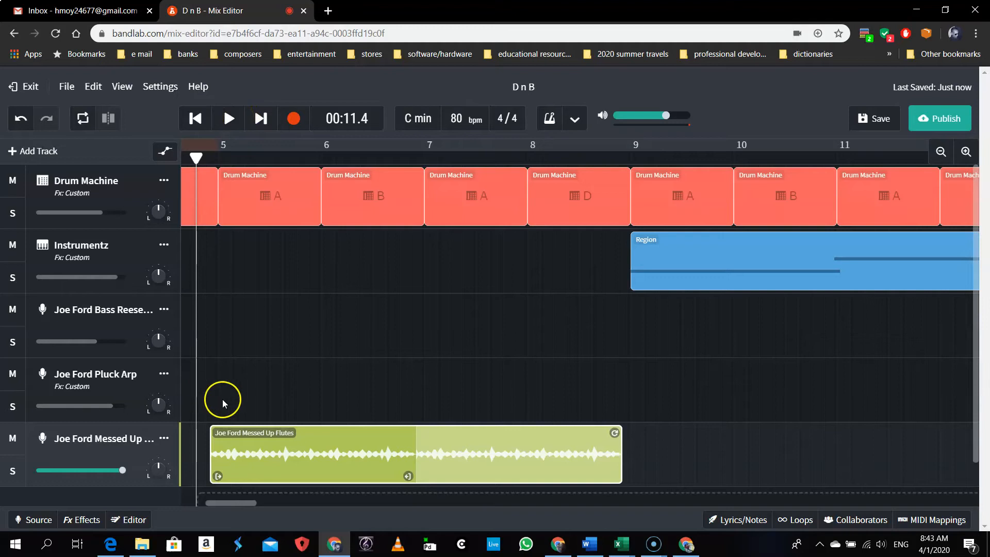
pyautogui.moveTo(314, 434); pyautogui.dragTo(325, 436)
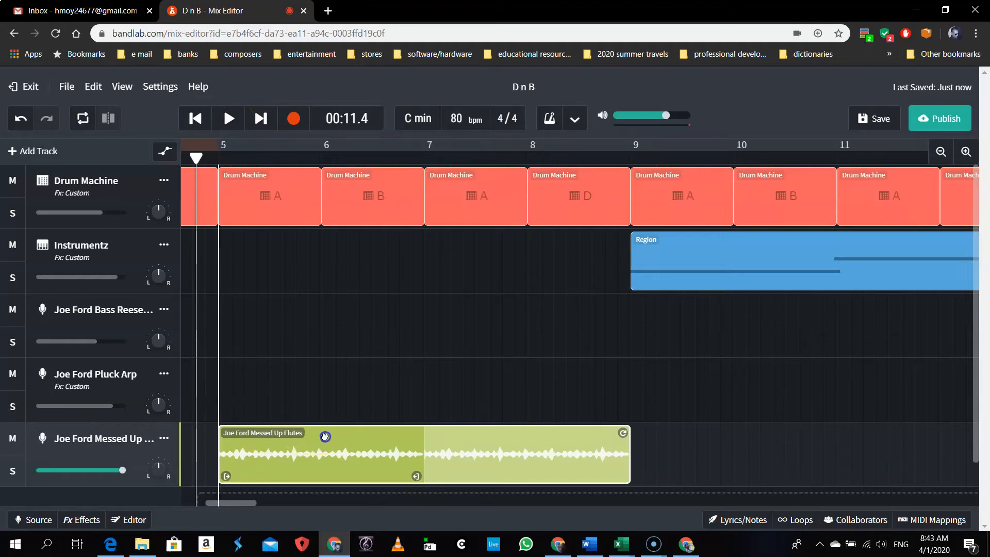
pyautogui.click(228, 101)
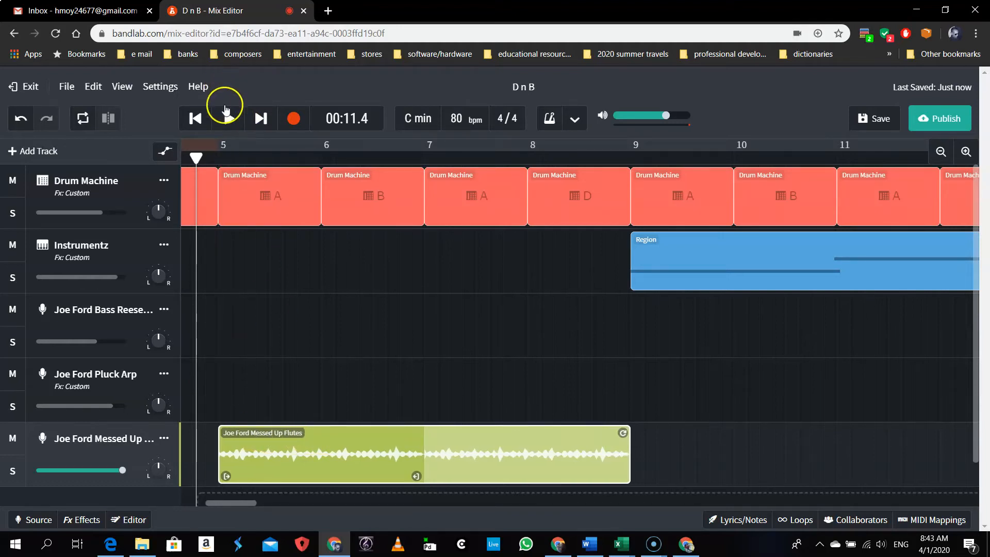
pyautogui.click(227, 118)
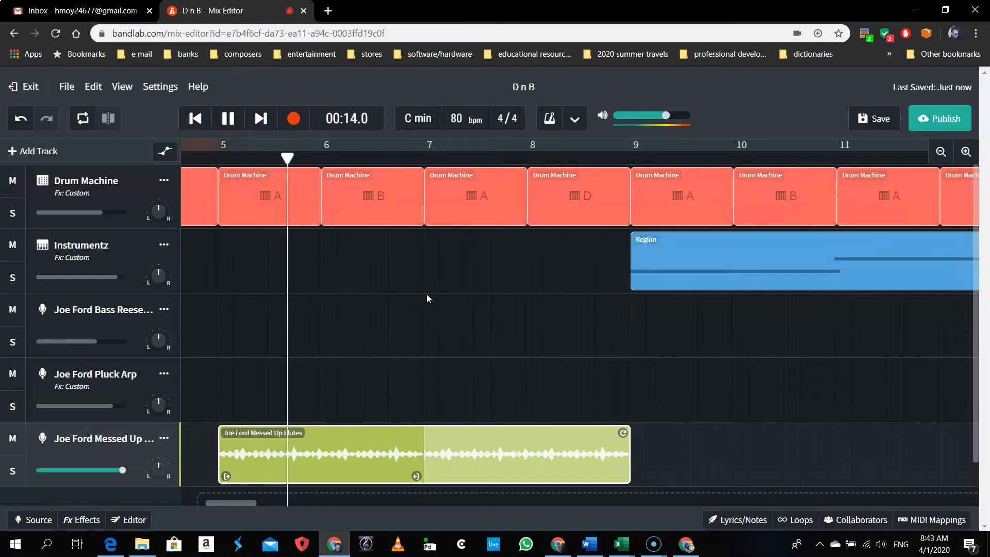
pyautogui.click(545, 303)
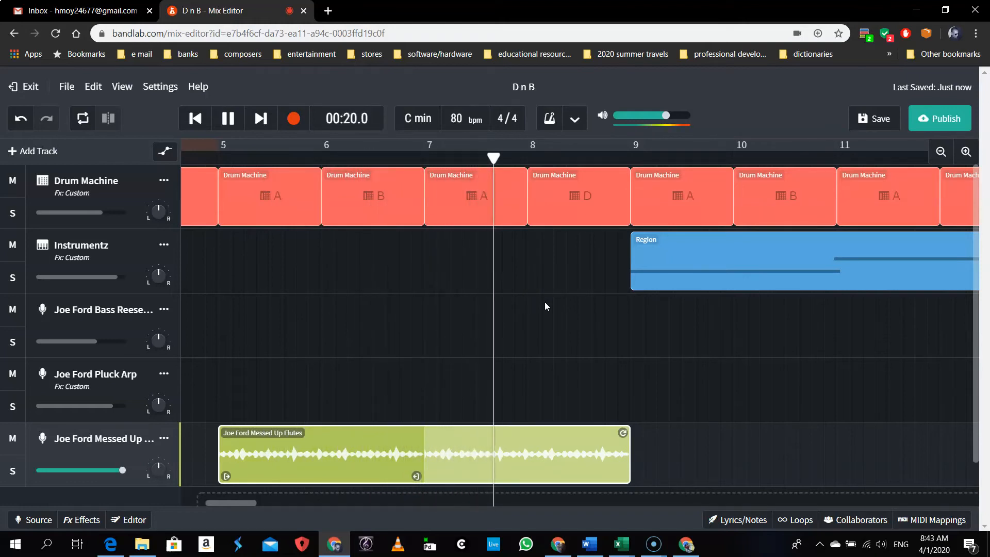
pyautogui.click(243, 130)
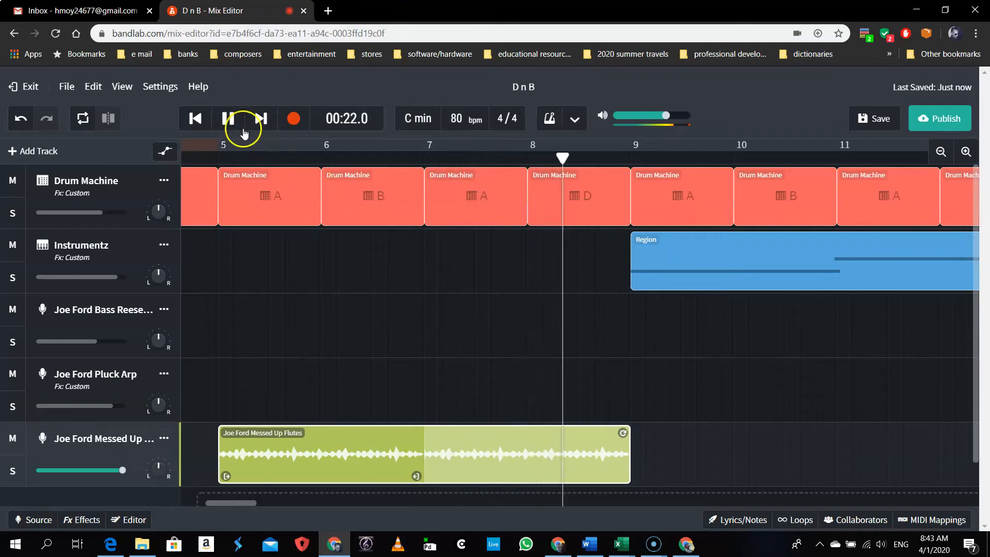
pyautogui.click(229, 120)
# Shift the looped flutes region slightly ahead of bar 5 and audition it at the slower tempo from before that line.
pyautogui.click(374, 439)
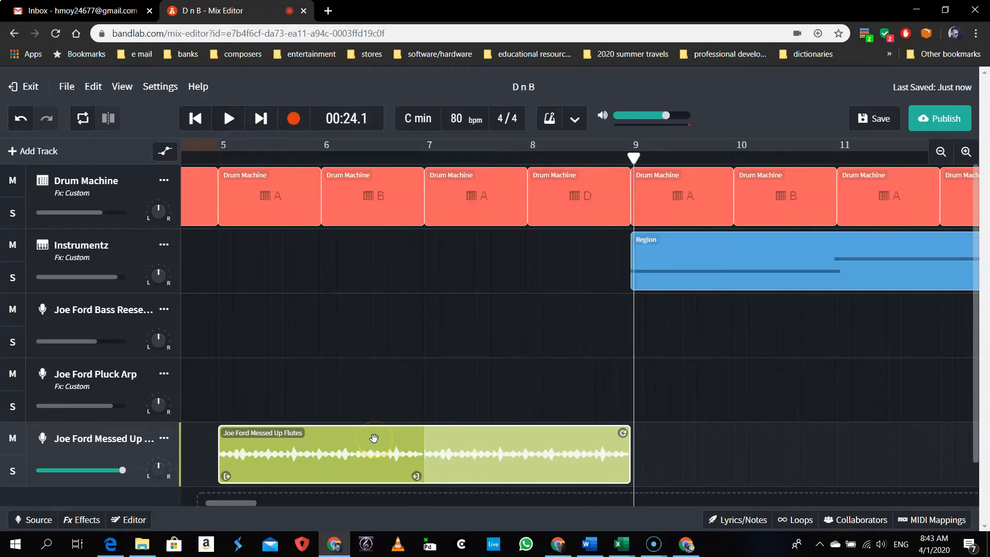
pyautogui.moveTo(374, 439); pyautogui.dragTo(368, 441)
pyautogui.click(186, 156)
pyautogui.click(231, 120)
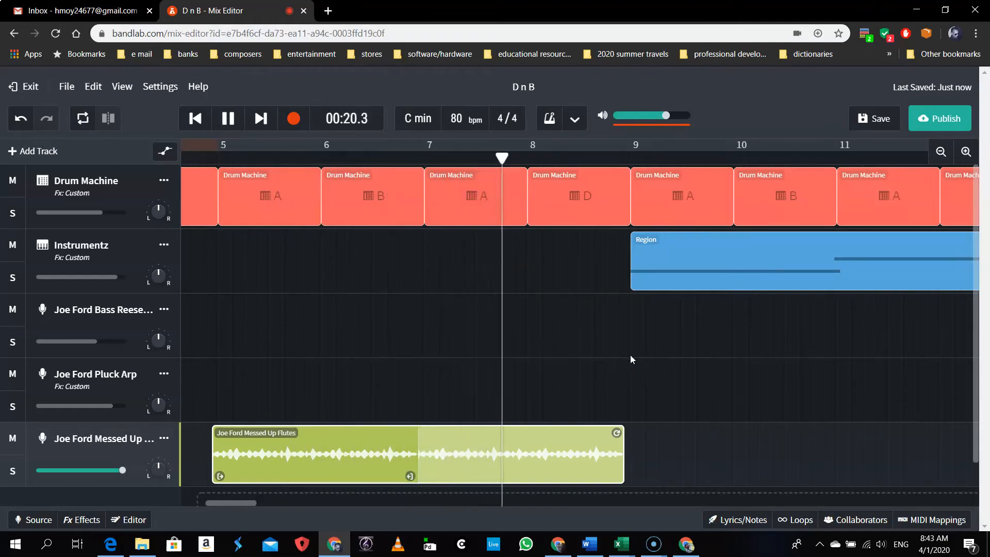
pyautogui.click(227, 118)
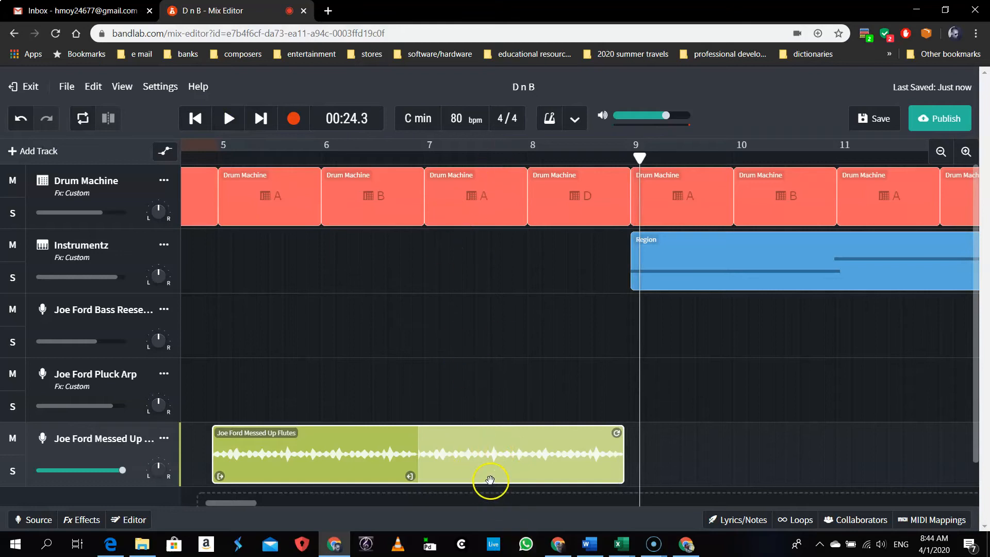
# Realign the flutes region to bar 5 and remove its loop repeat so it ends at bar 7.
pyautogui.moveTo(317, 443); pyautogui.dragTo(321, 443)
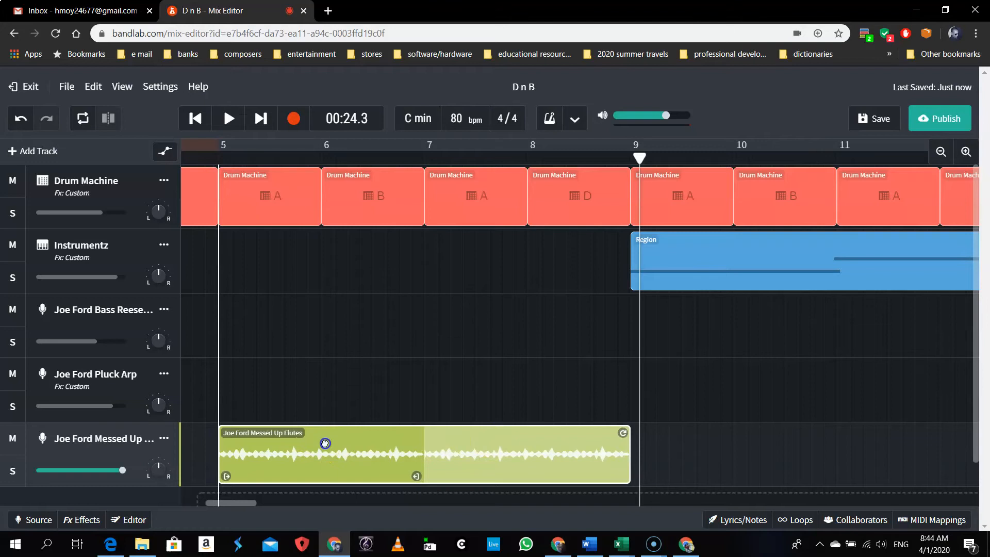
pyautogui.moveTo(324, 443)
pyautogui.mouseDown()
pyautogui.moveTo(423, 451)
pyautogui.moveTo(322, 452)
pyautogui.mouseUp()
pyautogui.scroll(-1, 493, 377)
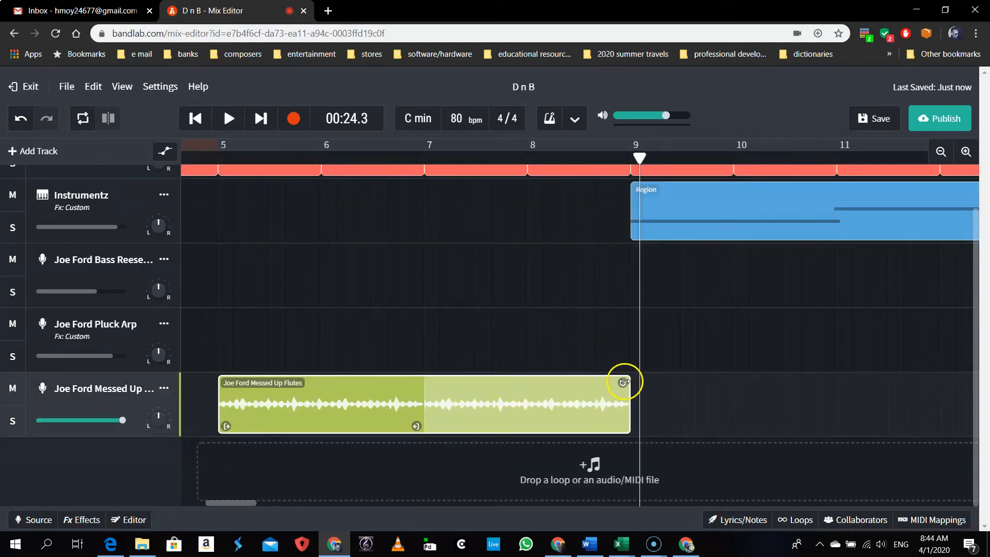
pyautogui.moveTo(624, 382); pyautogui.dragTo(401, 384)
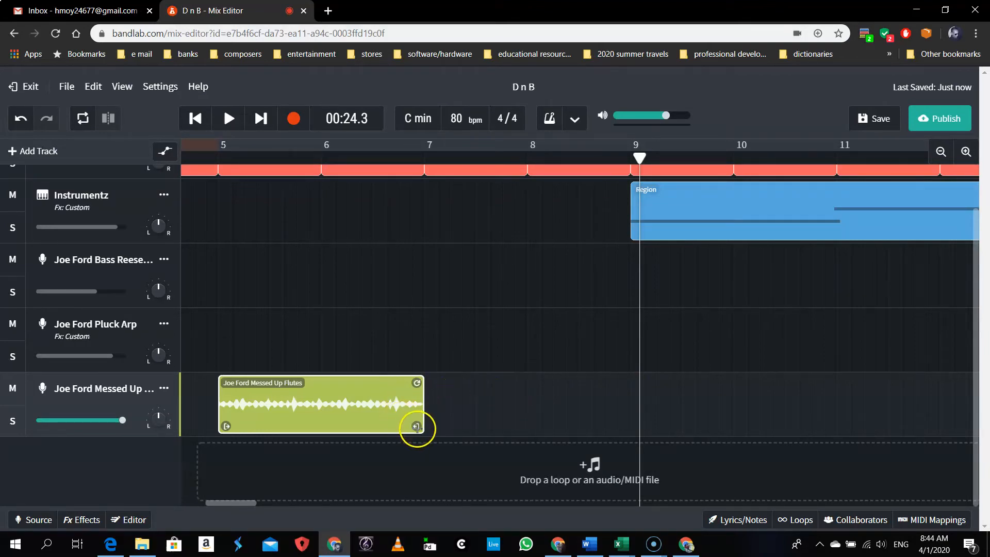
# Trim the flutes region's end to before bar 7, stretch it past bar 10, and pull it back to just before bar 7.
pyautogui.moveTo(416, 427); pyautogui.dragTo(404, 428)
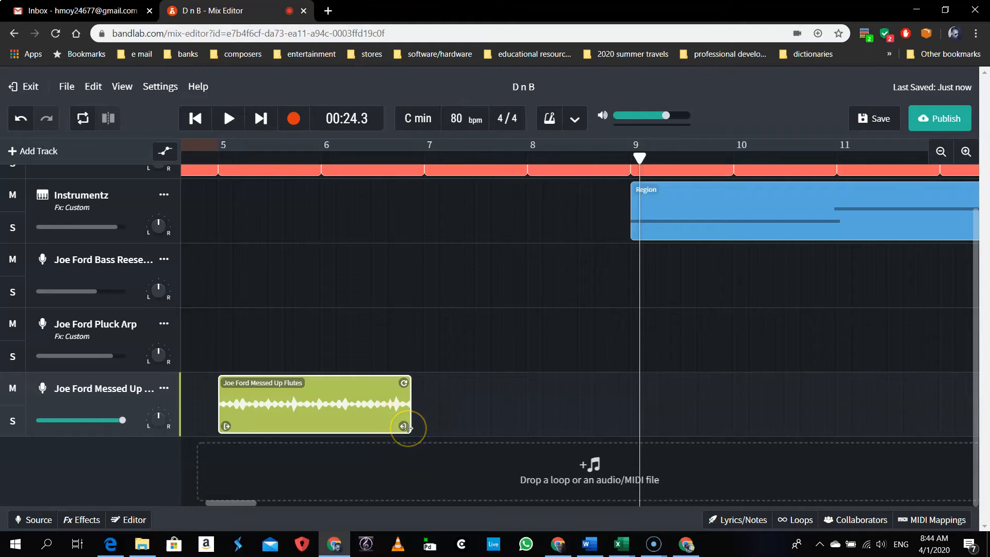
pyautogui.moveTo(407, 428); pyautogui.dragTo(769, 427)
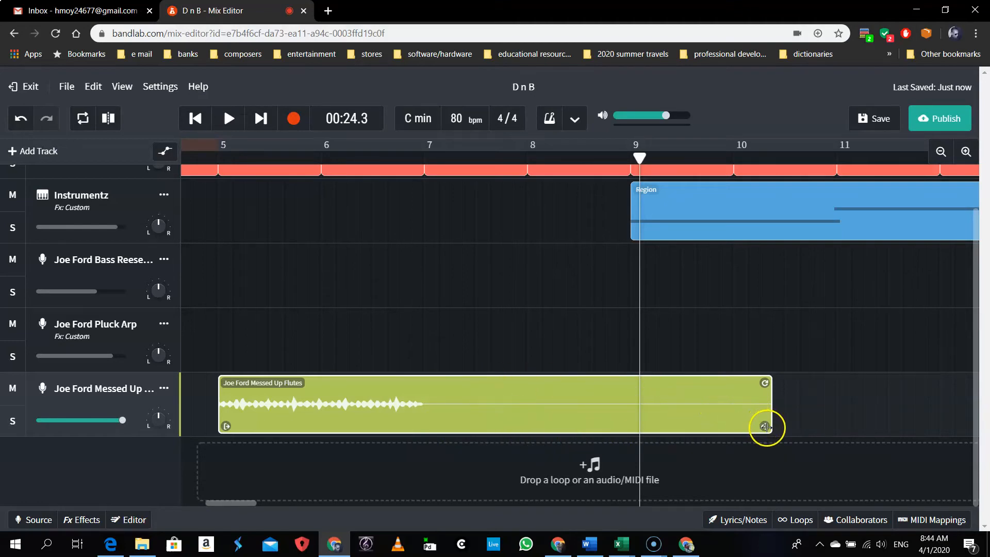
pyautogui.moveTo(766, 427); pyautogui.dragTo(412, 410)
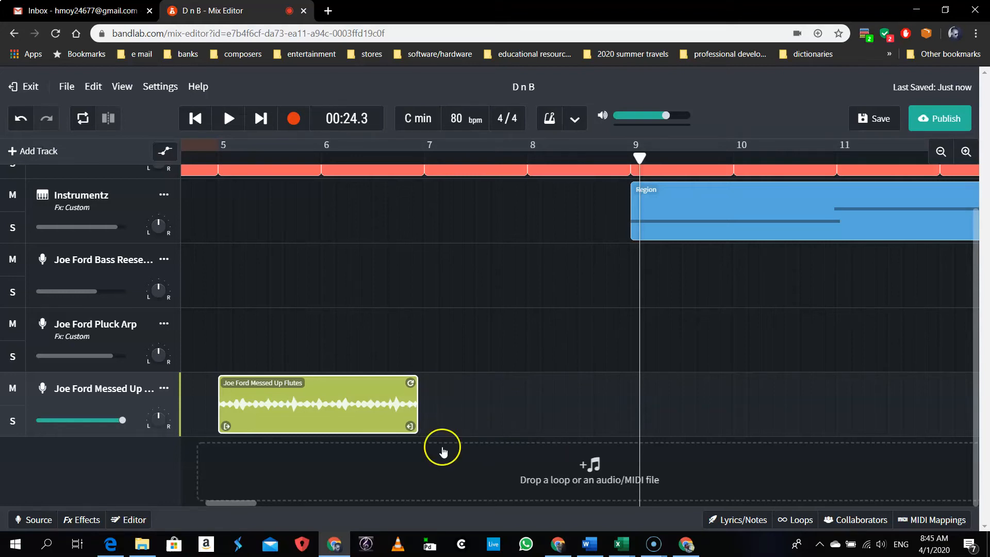
# Fine-trim the end of the flutes region so it stops slightly further ahead of the bar 7 line.
pyautogui.click(965, 151)
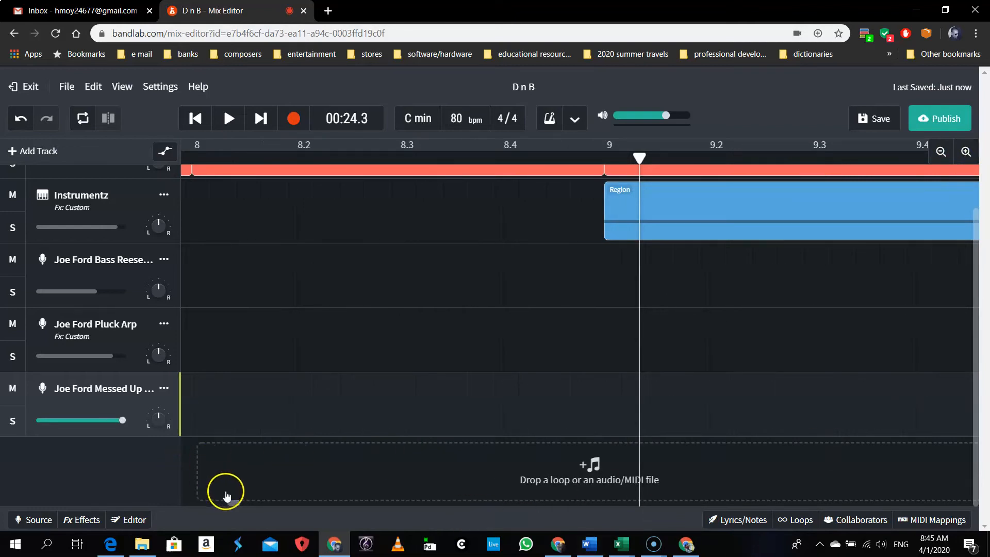
pyautogui.moveTo(233, 503)
pyautogui.mouseDown()
pyautogui.moveTo(212, 506)
pyautogui.moveTo(220, 508)
pyautogui.mouseUp()
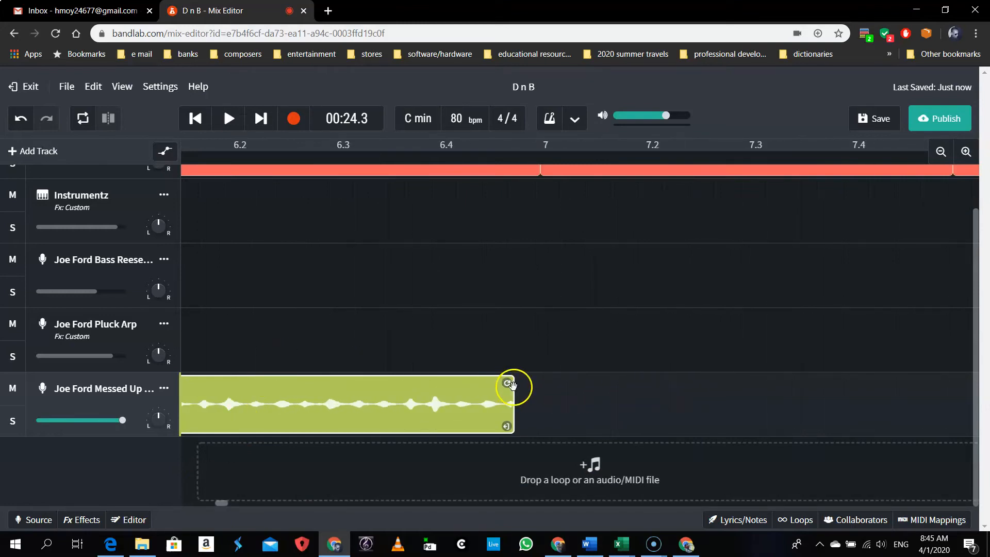
pyautogui.moveTo(508, 427)
pyautogui.mouseDown()
pyautogui.moveTo(481, 428)
pyautogui.moveTo(497, 431)
pyautogui.mouseUp()
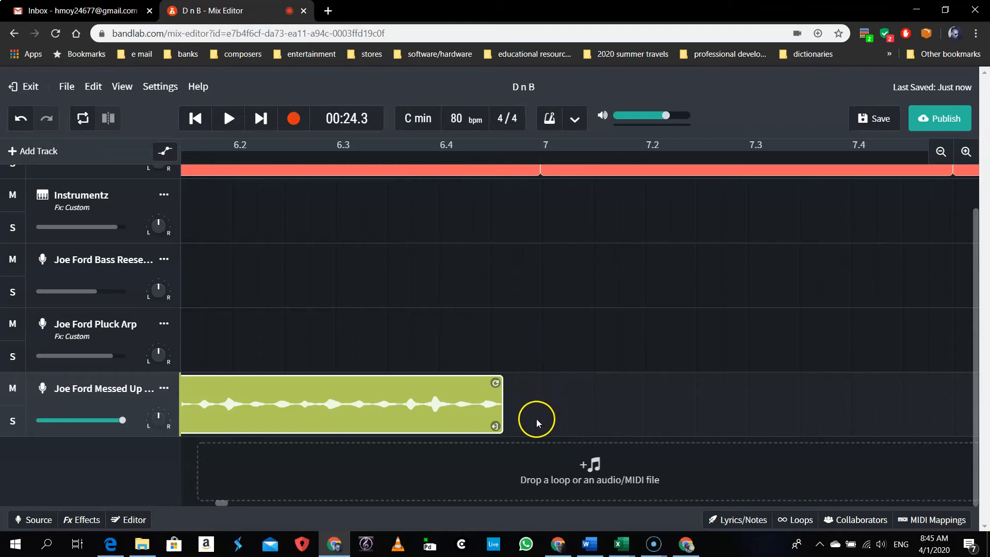
pyautogui.moveTo(497, 427)
pyautogui.mouseDown()
pyautogui.moveTo(536, 427)
pyautogui.moveTo(504, 424)
pyautogui.mouseUp()
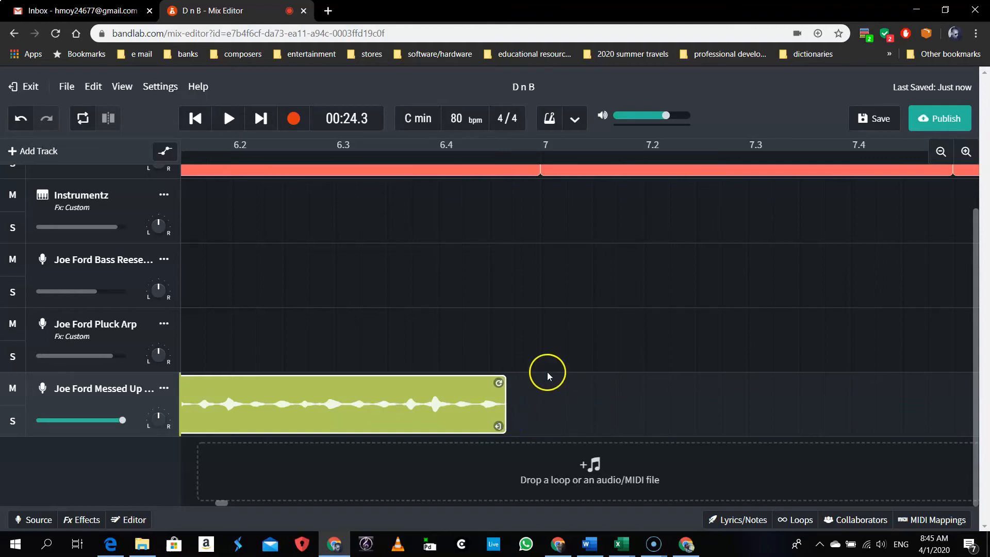
# Loop the shortened flutes region out to about beat 7.4 and play it from just before bar 5.
pyautogui.moveTo(501, 382); pyautogui.dragTo(840, 388)
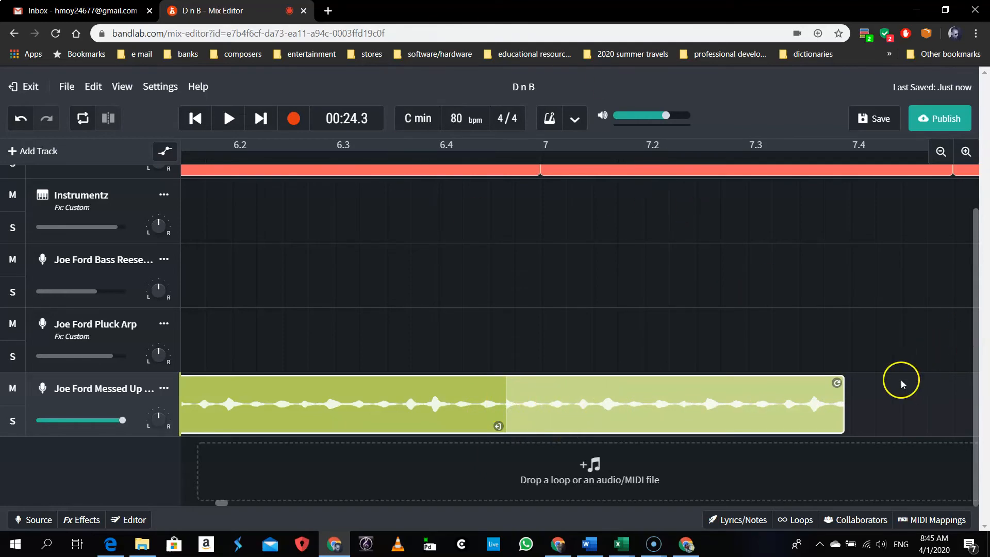
pyautogui.moveTo(837, 382); pyautogui.dragTo(846, 382)
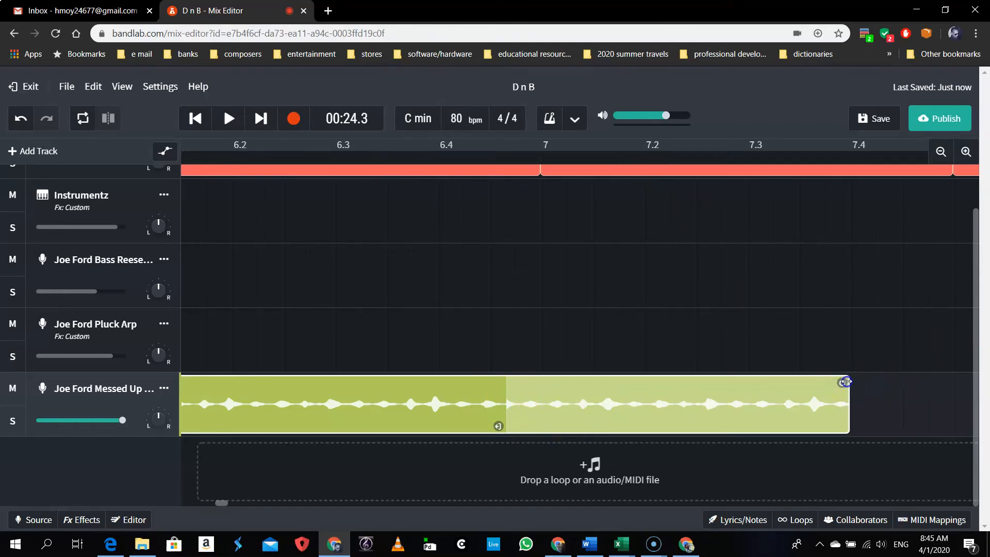
pyautogui.moveTo(218, 506); pyautogui.dragTo(209, 507)
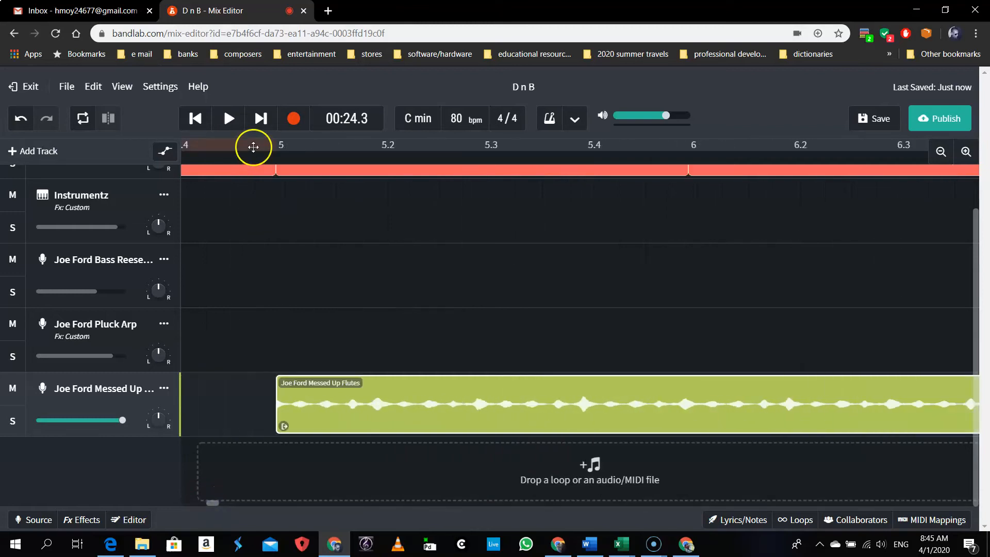
pyautogui.click(258, 154)
pyautogui.click(241, 120)
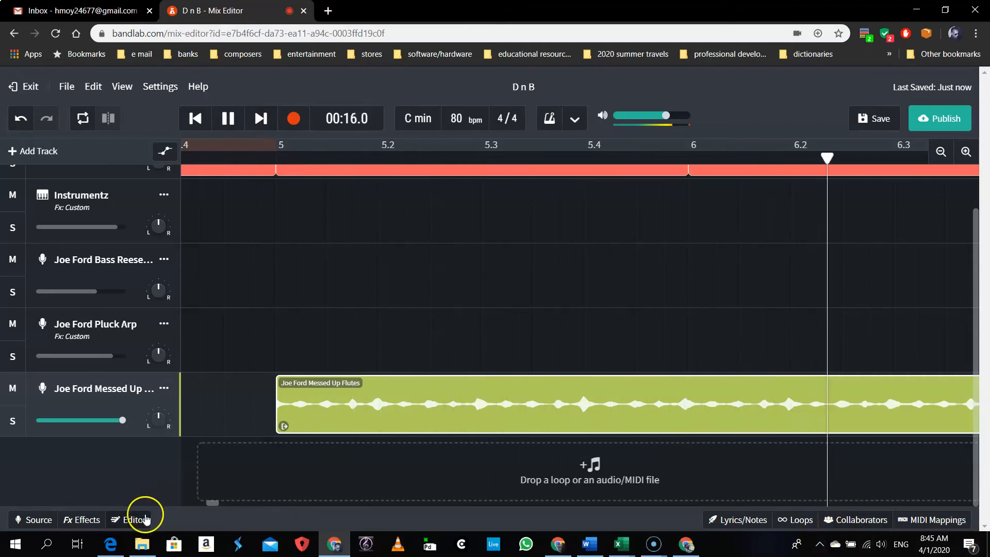
pyautogui.moveTo(212, 502); pyautogui.dragTo(221, 501)
pyautogui.click(228, 118)
# Extend the flutes loop to slightly past beat 8.2 and play from just before bar 5 through the loop's end.
pyautogui.moveTo(721, 388); pyautogui.dragTo(958, 387)
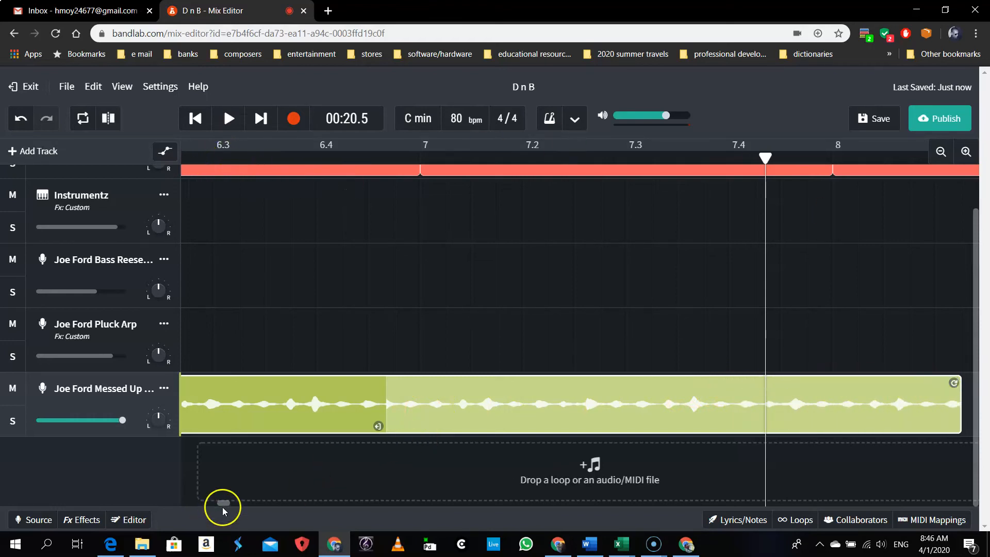
pyautogui.moveTo(223, 505); pyautogui.dragTo(209, 505)
pyautogui.click(450, 157)
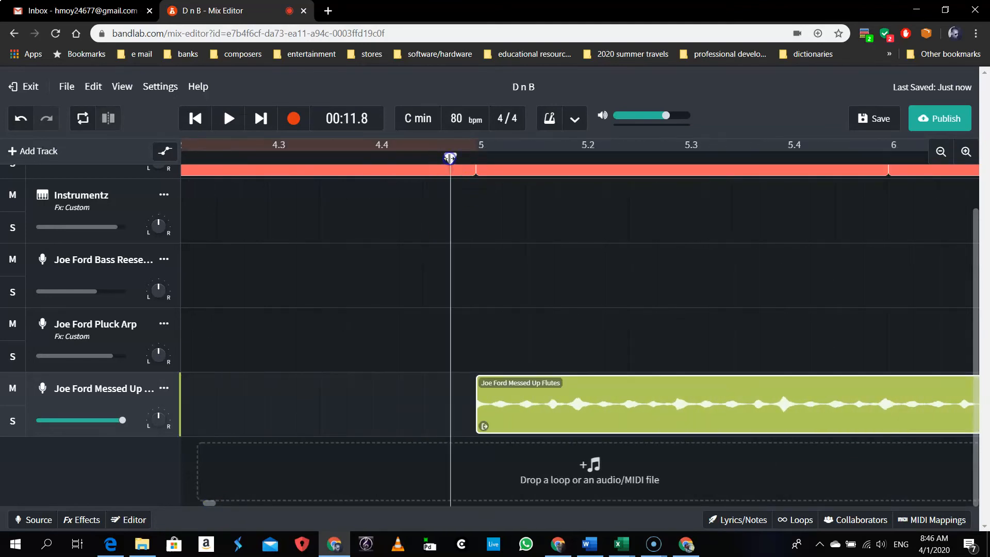
pyautogui.click(228, 118)
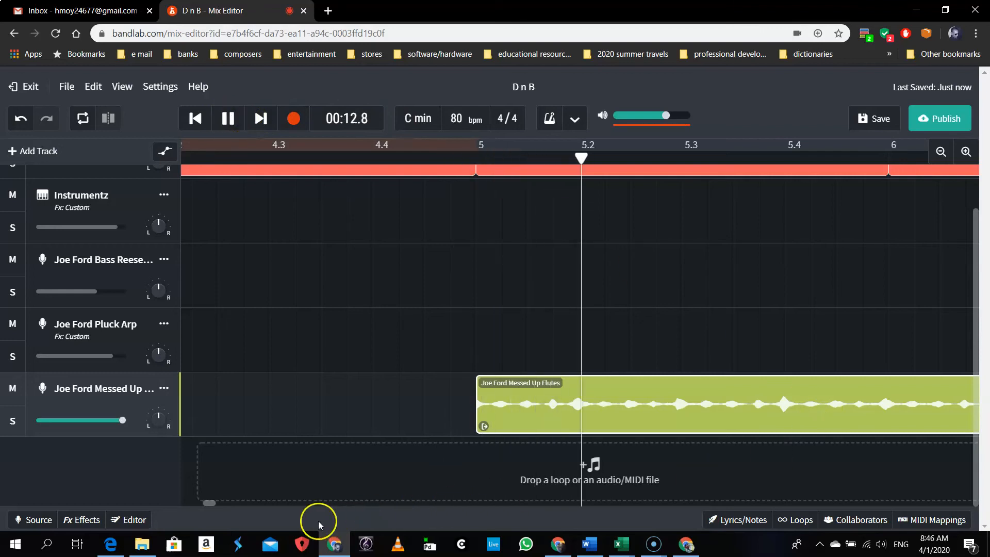
pyautogui.moveTo(208, 503); pyautogui.dragTo(222, 503)
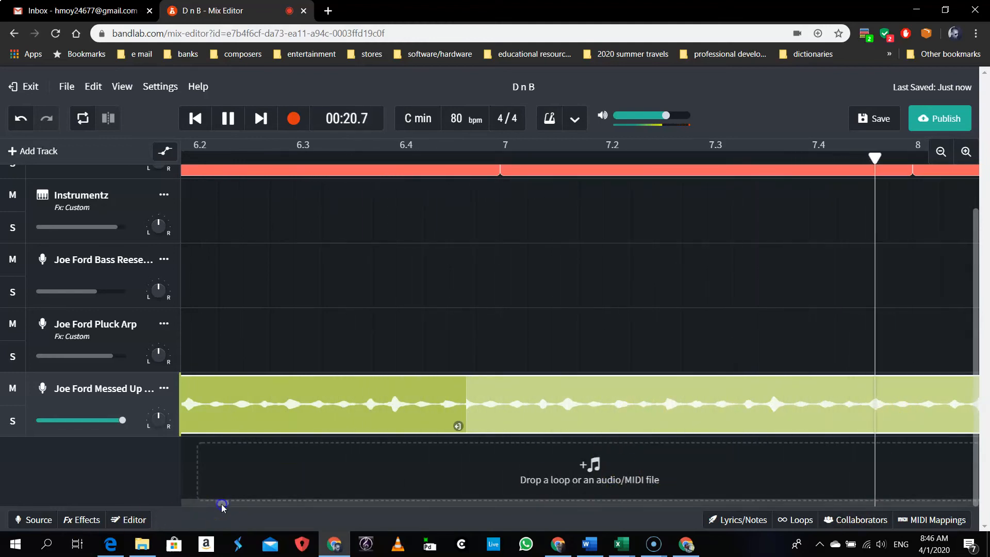
pyautogui.moveTo(221, 503); pyautogui.dragTo(229, 506)
pyautogui.click(228, 118)
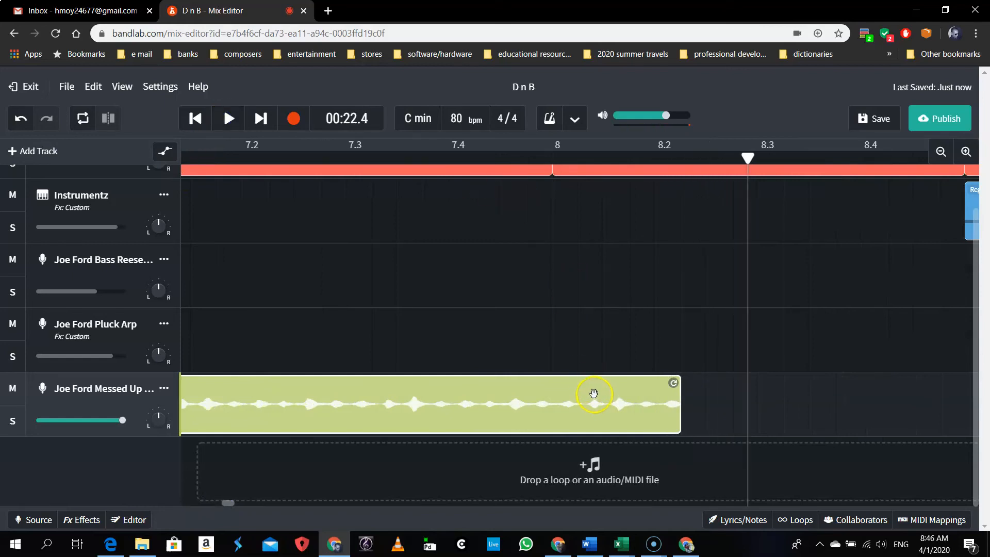
# Remove the loop repeat from the flutes region and extend the region's end to the bar 7 line.
pyautogui.moveTo(230, 502)
pyautogui.mouseDown()
pyautogui.moveTo(214, 506)
pyautogui.moveTo(223, 505)
pyautogui.mouseUp()
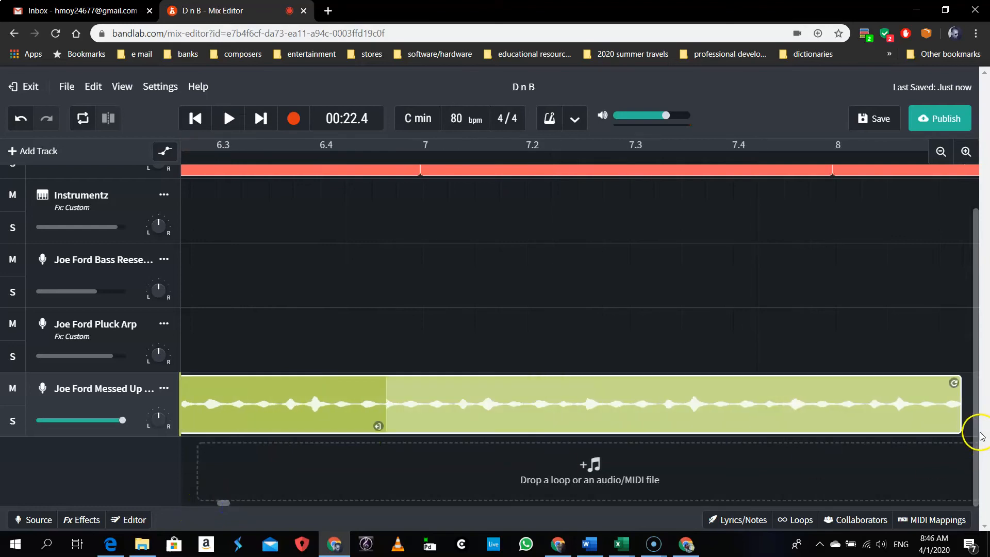
pyautogui.moveTo(957, 382); pyautogui.dragTo(381, 383)
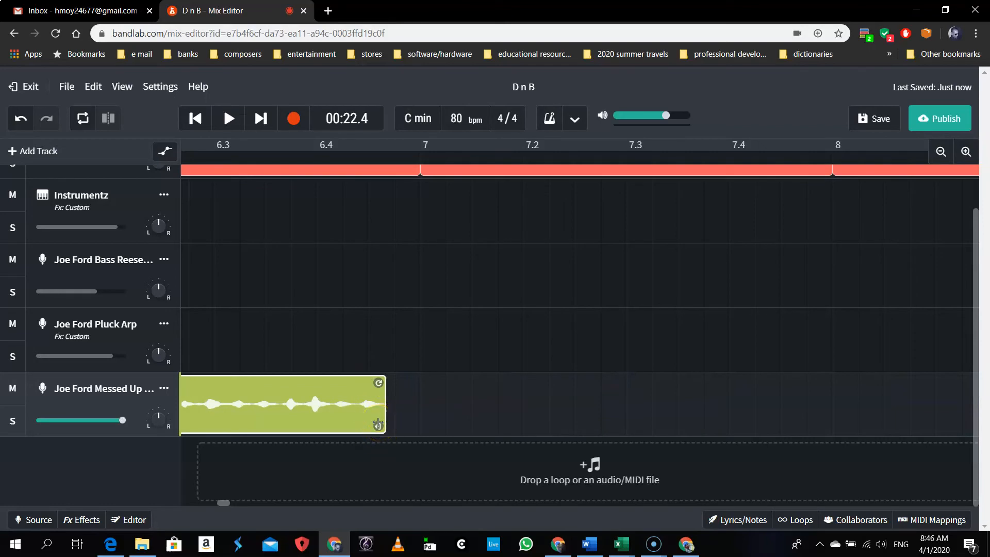
pyautogui.moveTo(379, 427); pyautogui.dragTo(416, 441)
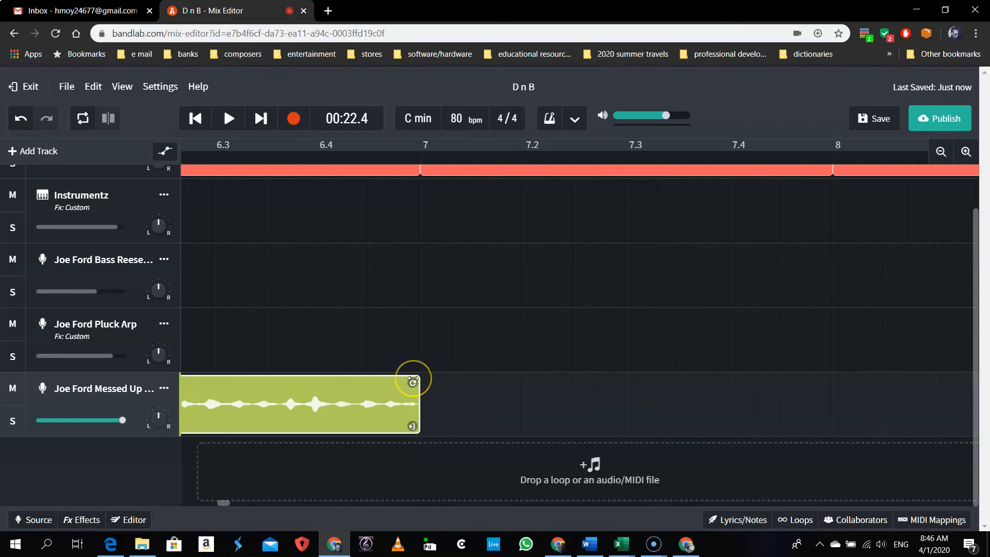
pyautogui.moveTo(413, 380); pyautogui.dragTo(381, 383)
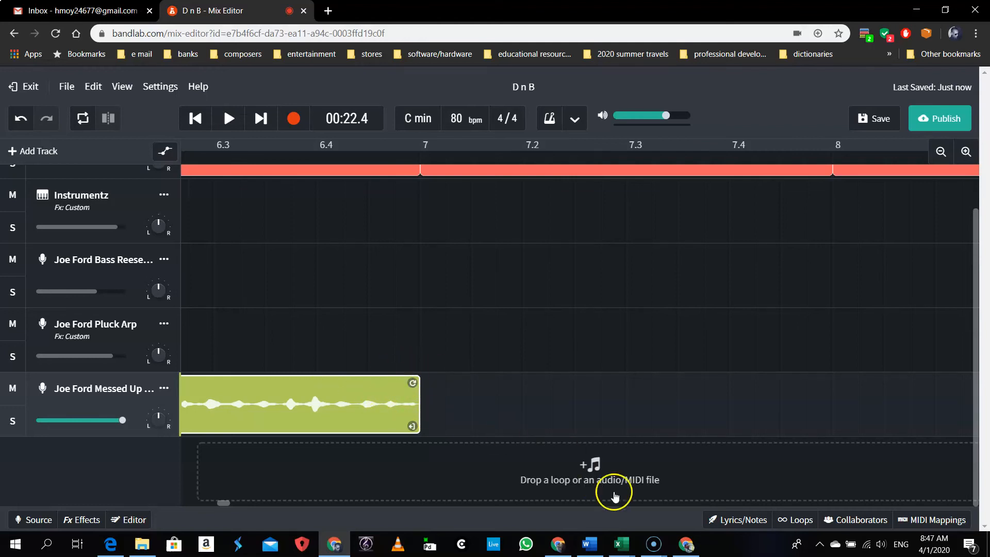
# Delete the Joe Ford Messed Up Flutes region spanning bars 5 to 7.
pyautogui.moveTo(227, 507); pyautogui.dragTo(214, 503)
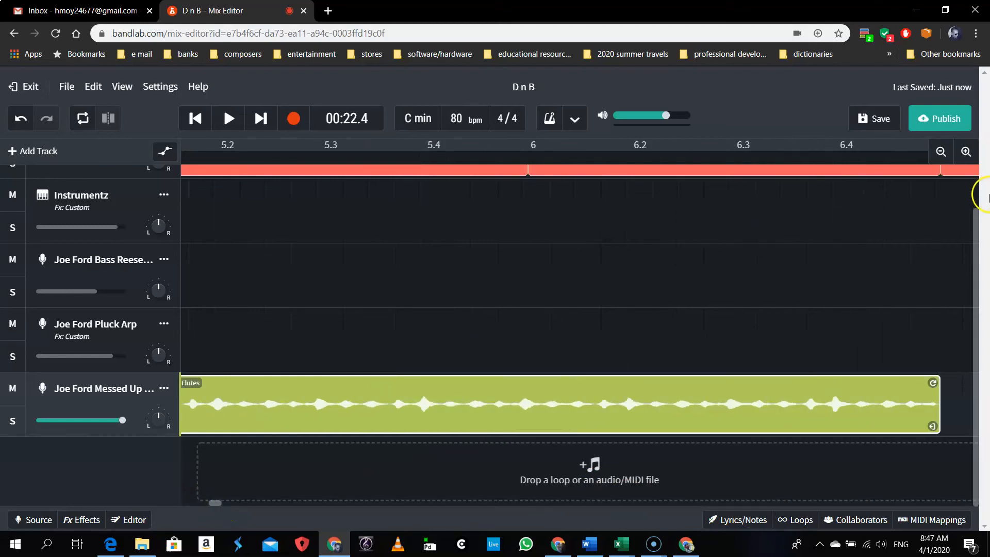
pyautogui.click(940, 152)
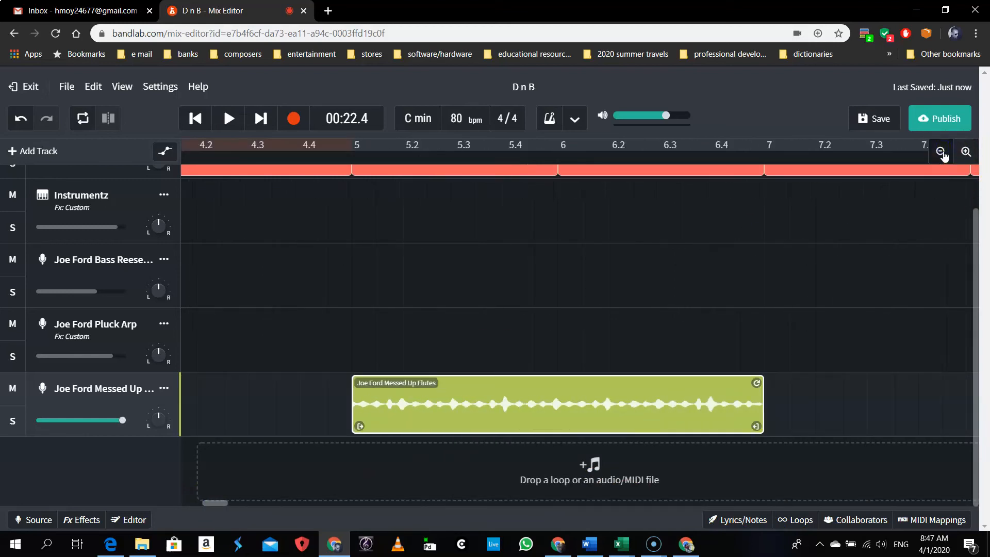
pyautogui.click(941, 152)
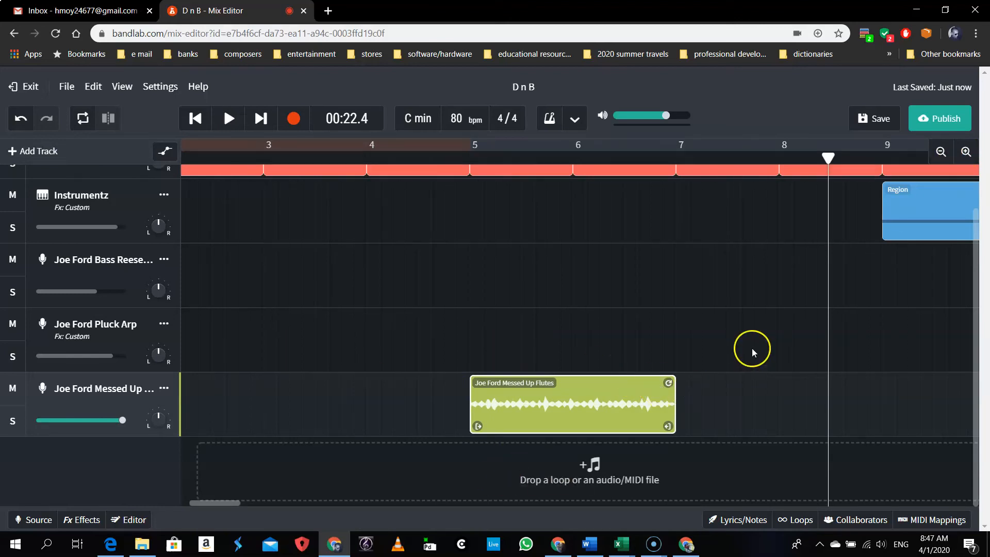
pyautogui.scroll(1, 750, 353)
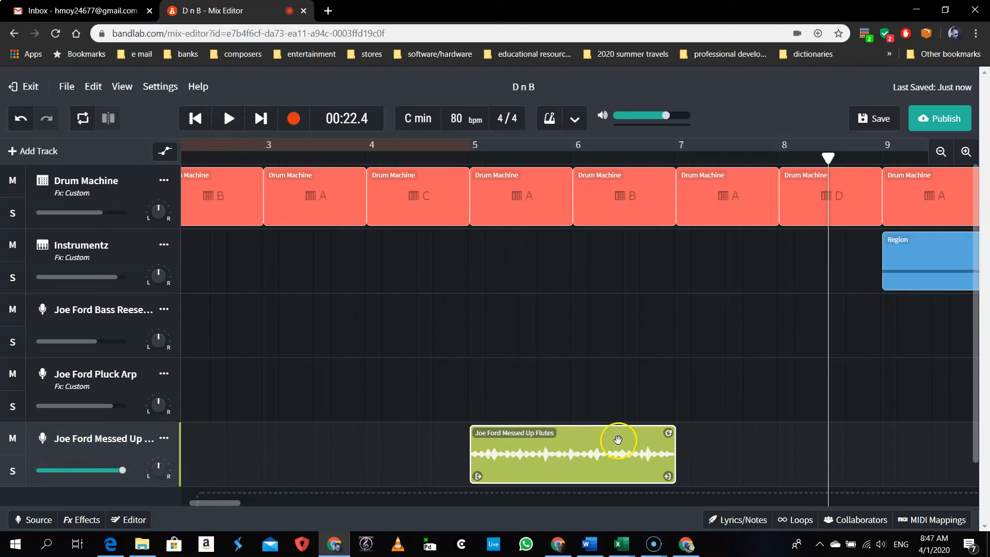
pyautogui.press('Delete')
# Place the Joe Ford Average Break loop on the flutes track after bar 5 and shift it to start at about beat 4.3.
pyautogui.click(813, 520)
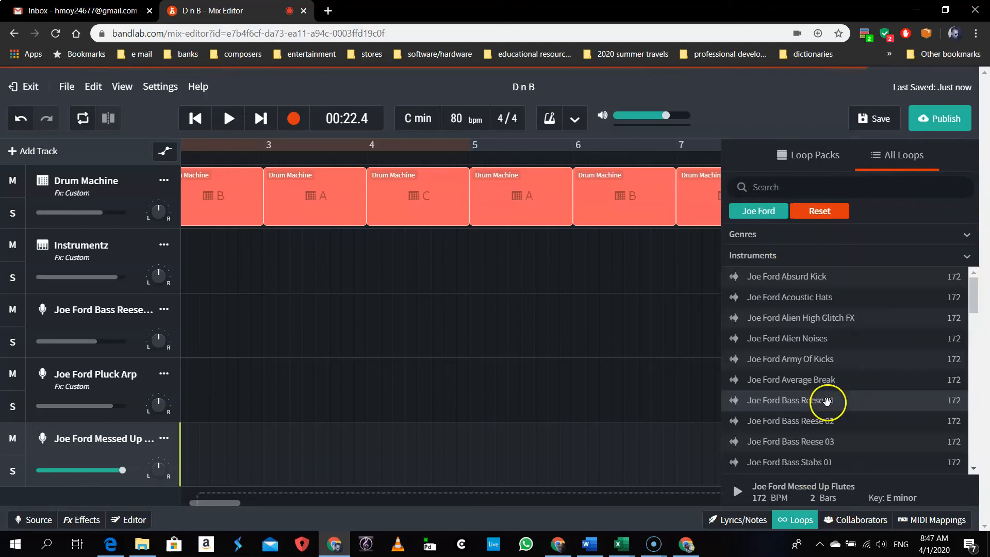
pyautogui.moveTo(823, 380); pyautogui.dragTo(515, 484)
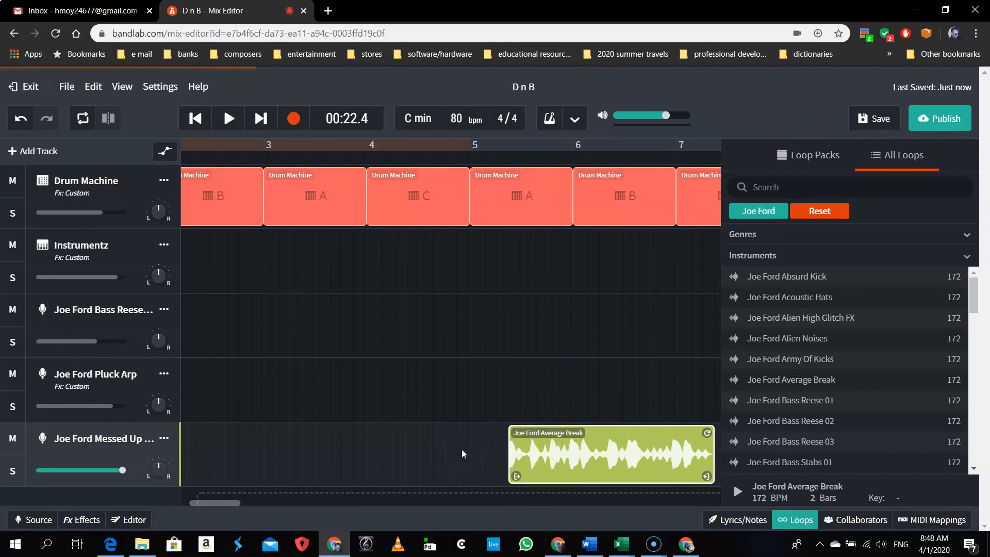
pyautogui.click(550, 430)
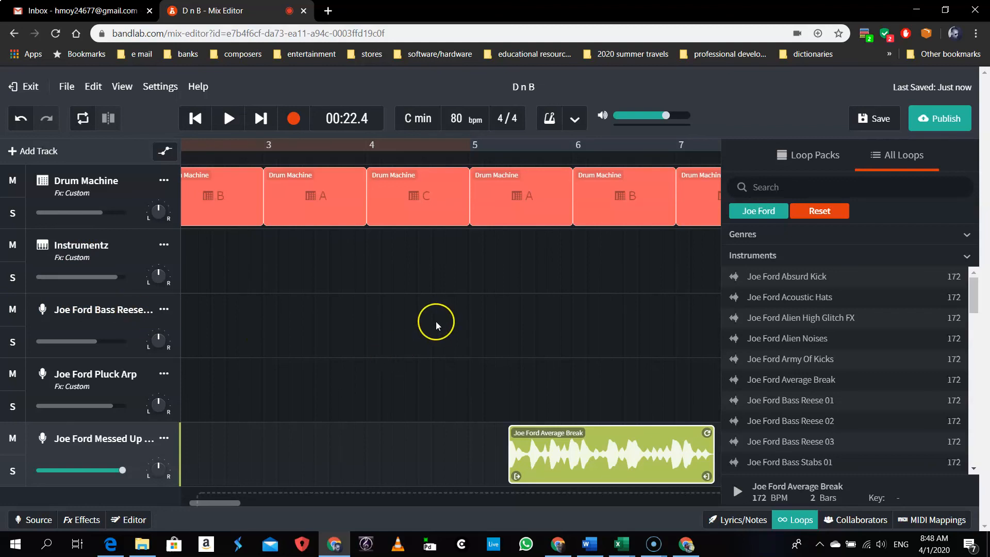
pyautogui.click(645, 437)
pyautogui.moveTo(646, 438); pyautogui.dragTo(560, 437)
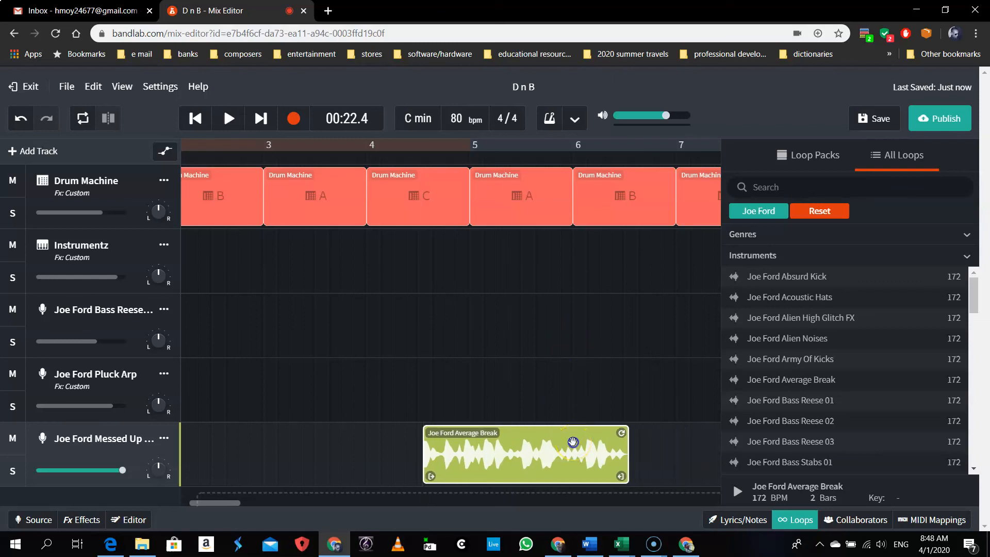
pyautogui.press('Delete')
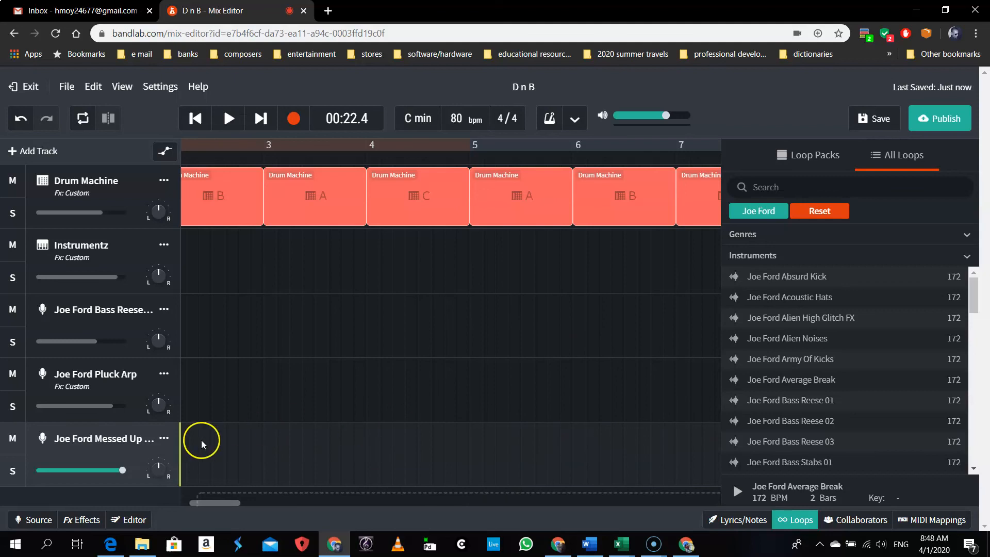
pyautogui.rightClick(143, 448)
pyautogui.click(174, 518)
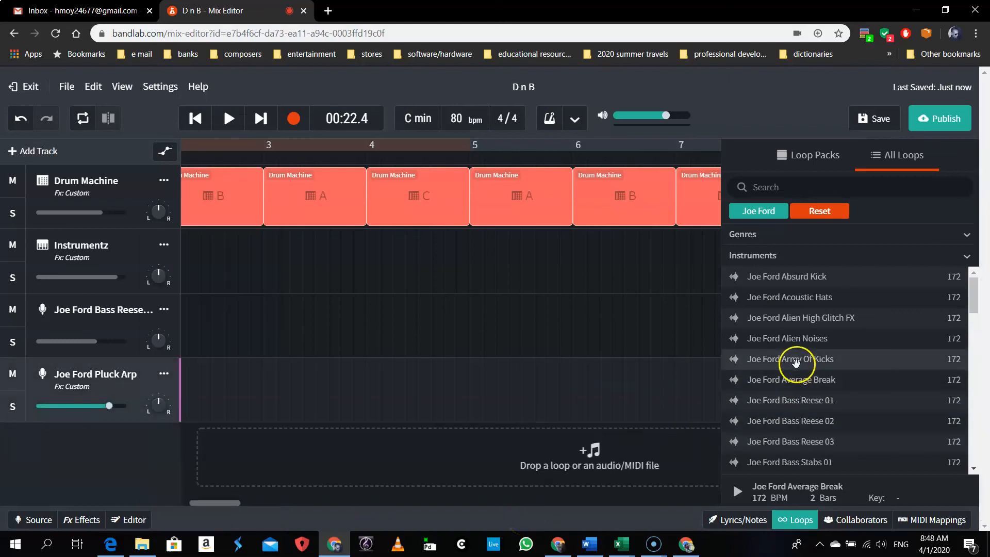
# Place the Joe Ford Absurd Kick loop on a new track starting shortly before bar 5, and delete that track.
pyautogui.click(791, 276)
pyautogui.moveTo(791, 276); pyautogui.dragTo(450, 457)
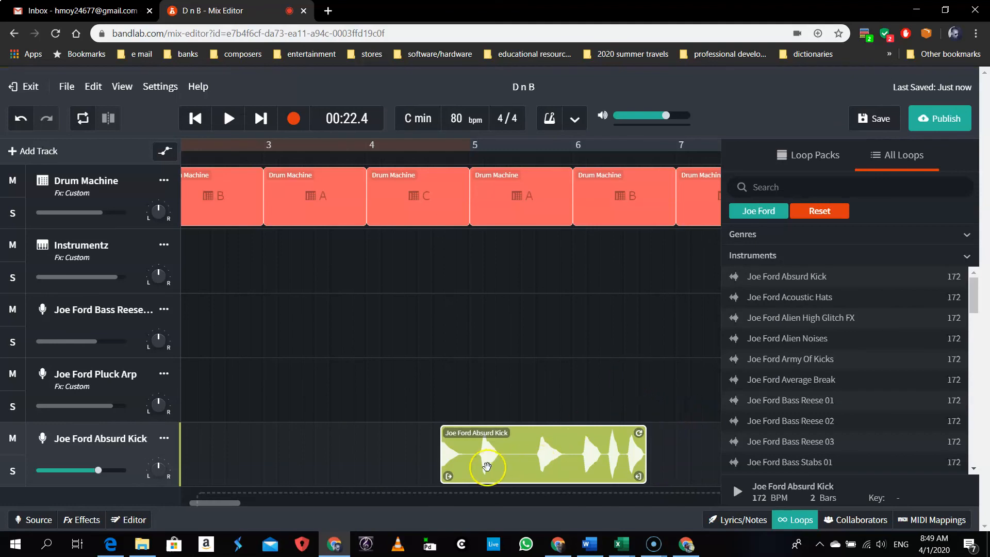
pyautogui.rightClick(137, 458)
pyautogui.click(169, 520)
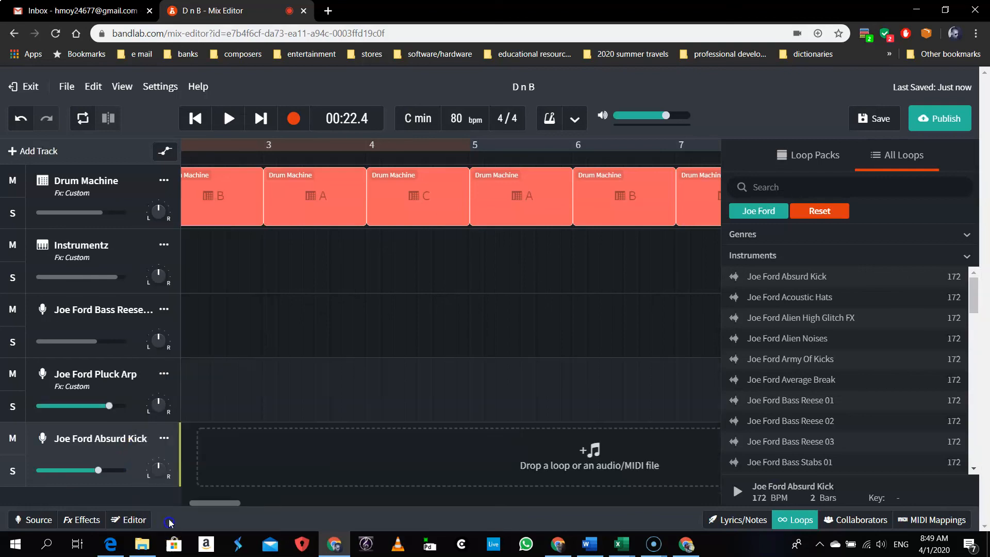
# Place the Joe Ford Delay Fall FX loop on a new track from about beat 4.2, delete that track and close the loop library.
pyautogui.scroll(-5, 918, 469)
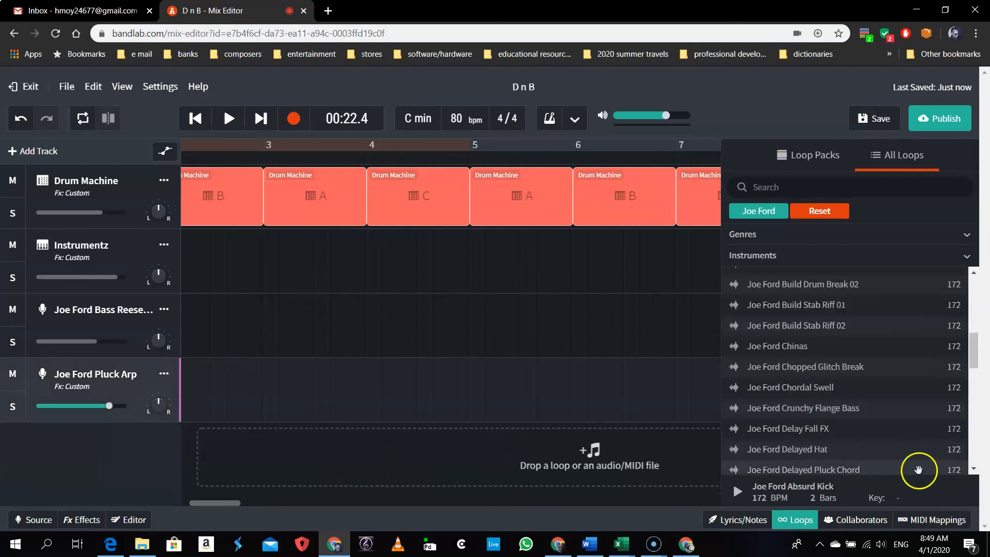
pyautogui.moveTo(820, 435); pyautogui.dragTo(397, 467)
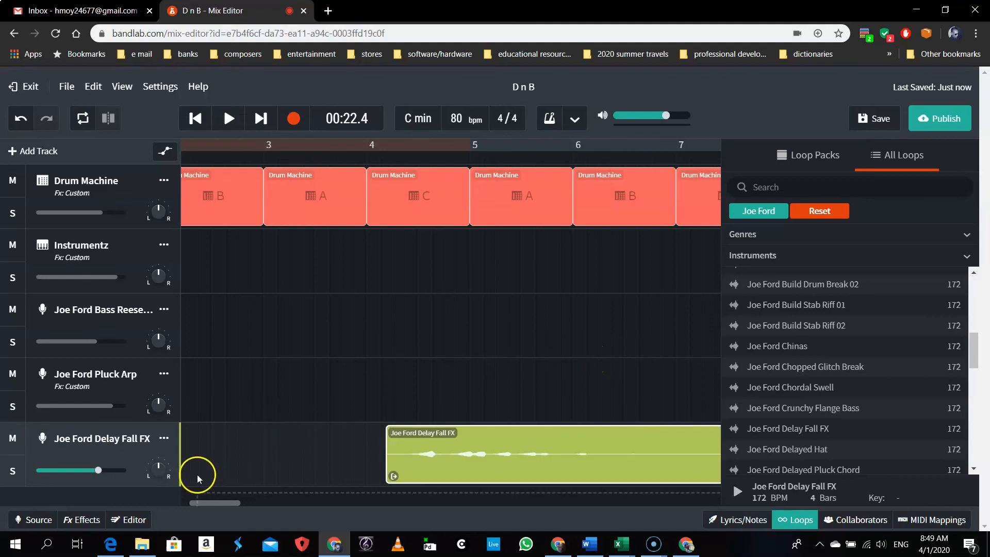
pyautogui.rightClick(129, 457)
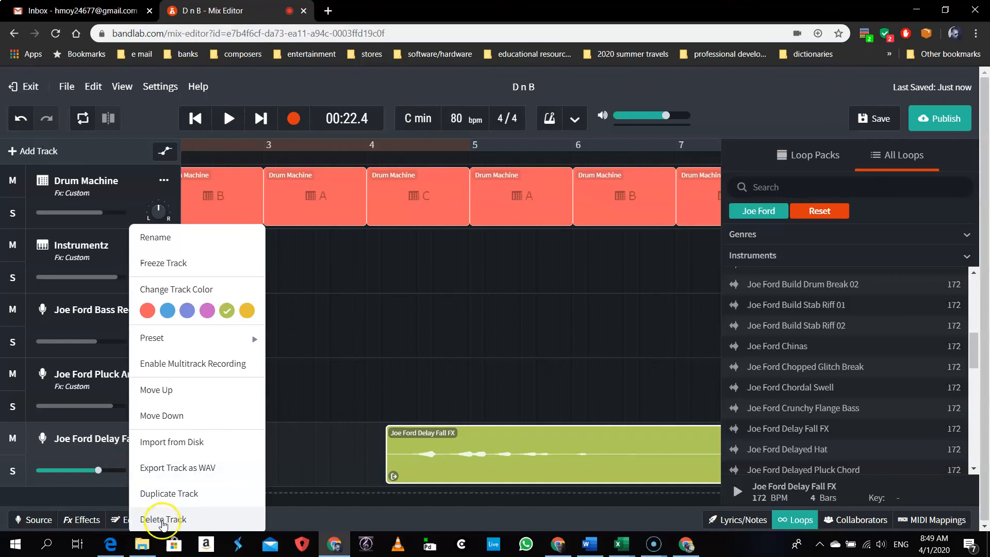
pyautogui.click(163, 520)
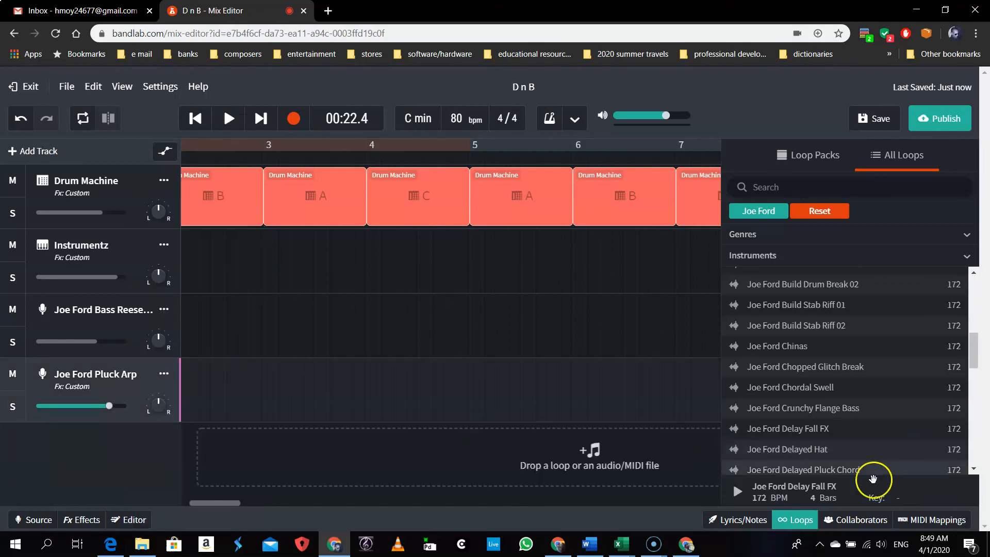
pyautogui.click(796, 522)
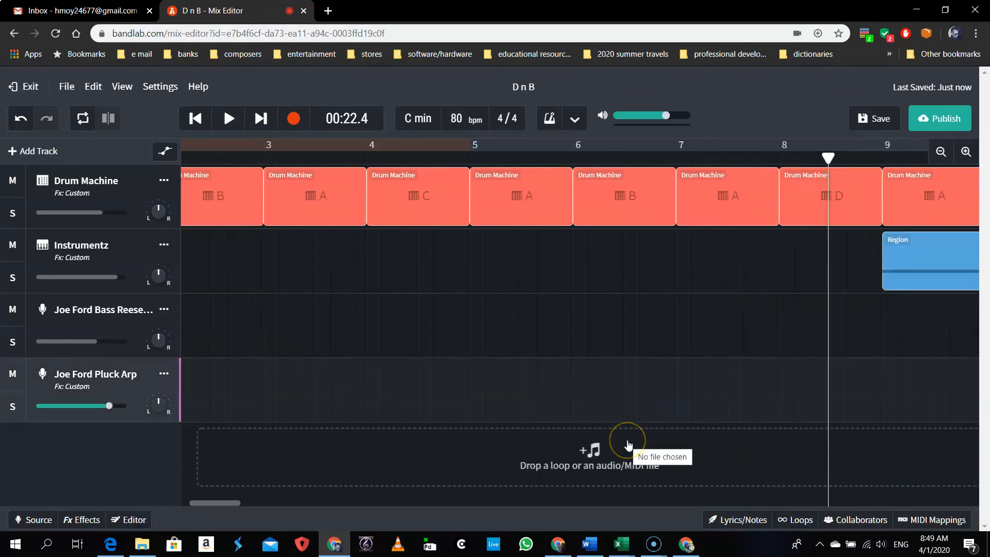